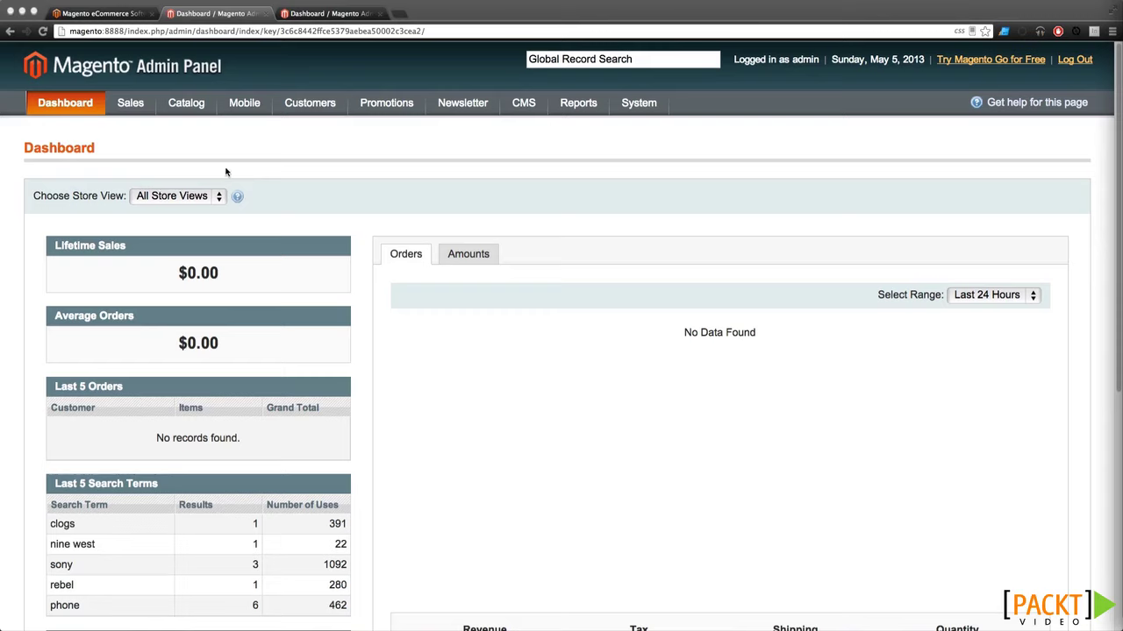
Examine the dashboard's store view choices and its sales, order and search term summaries.
left_click(200, 200)
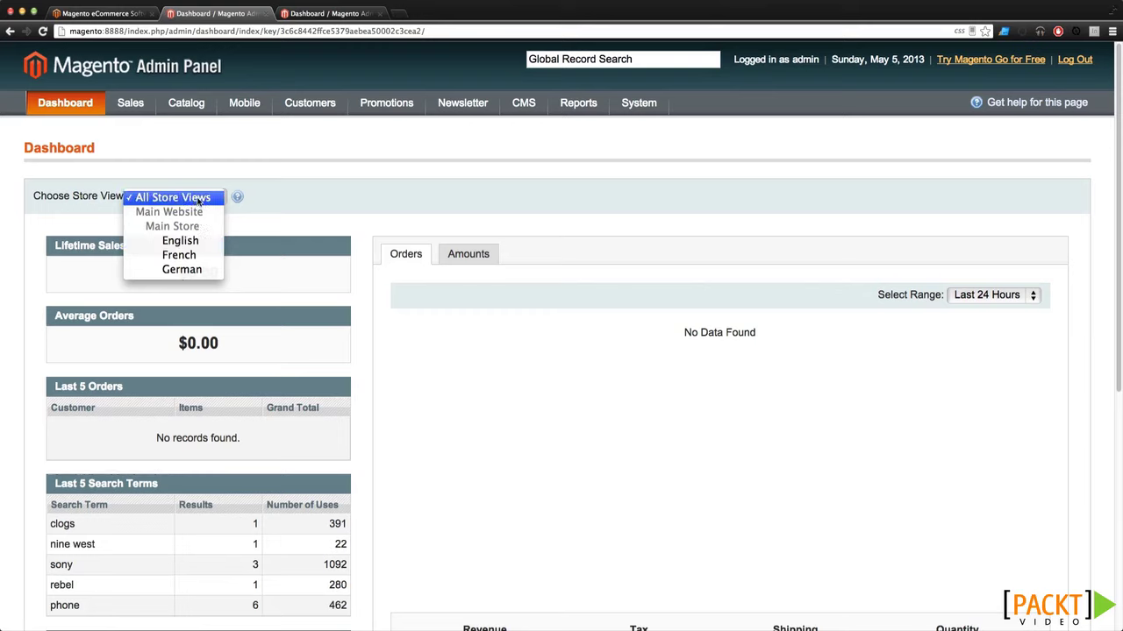
left_click(200, 199)
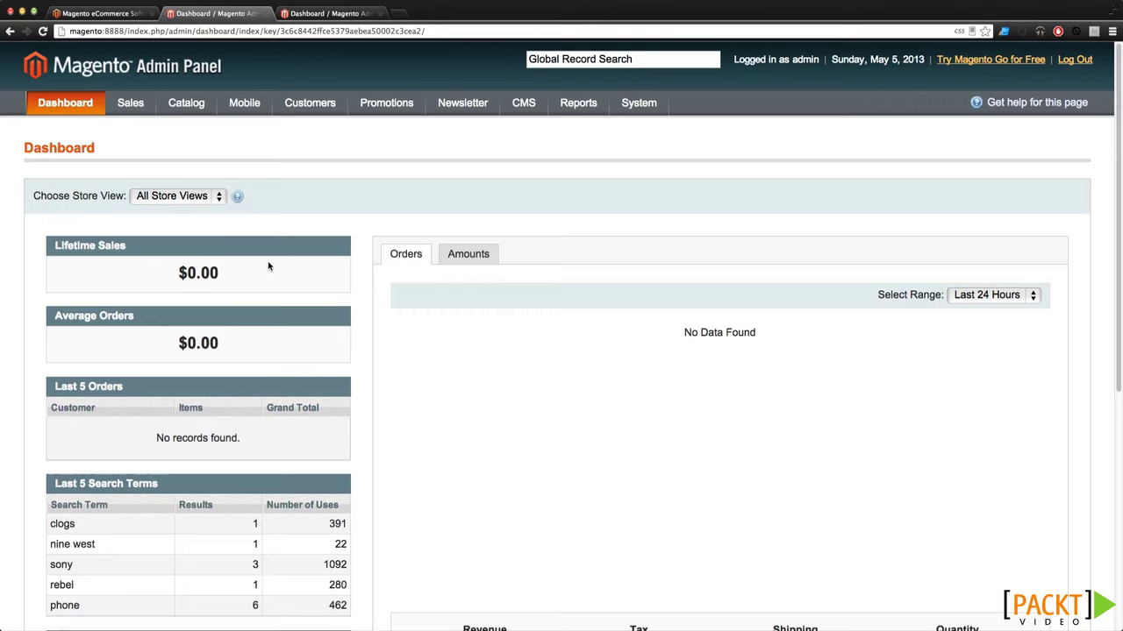
left_click_drag(131, 316, 29, 315)
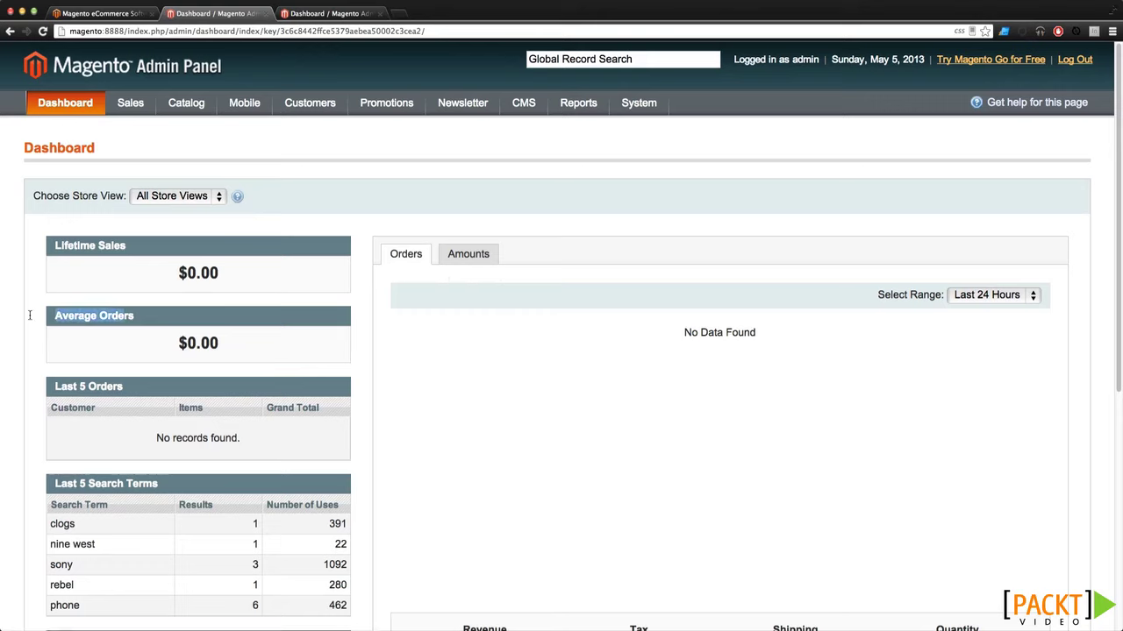
left_click(96, 370)
scroll(97, 370, "down", 1)
scroll(96, 370, "down", 2)
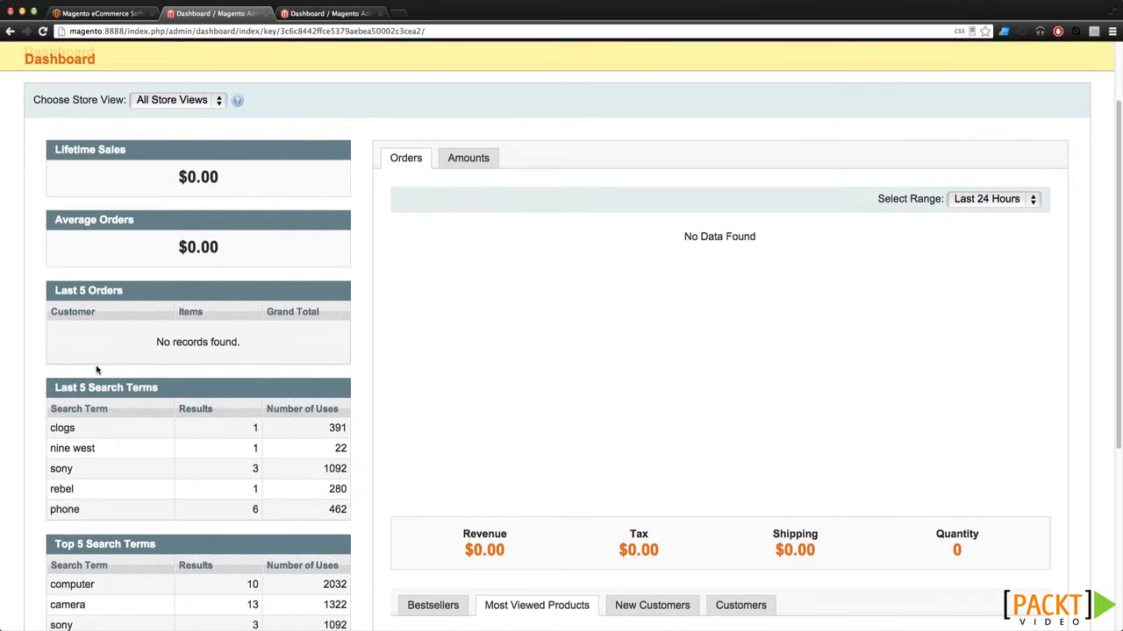
scroll(119, 394, "down", 2)
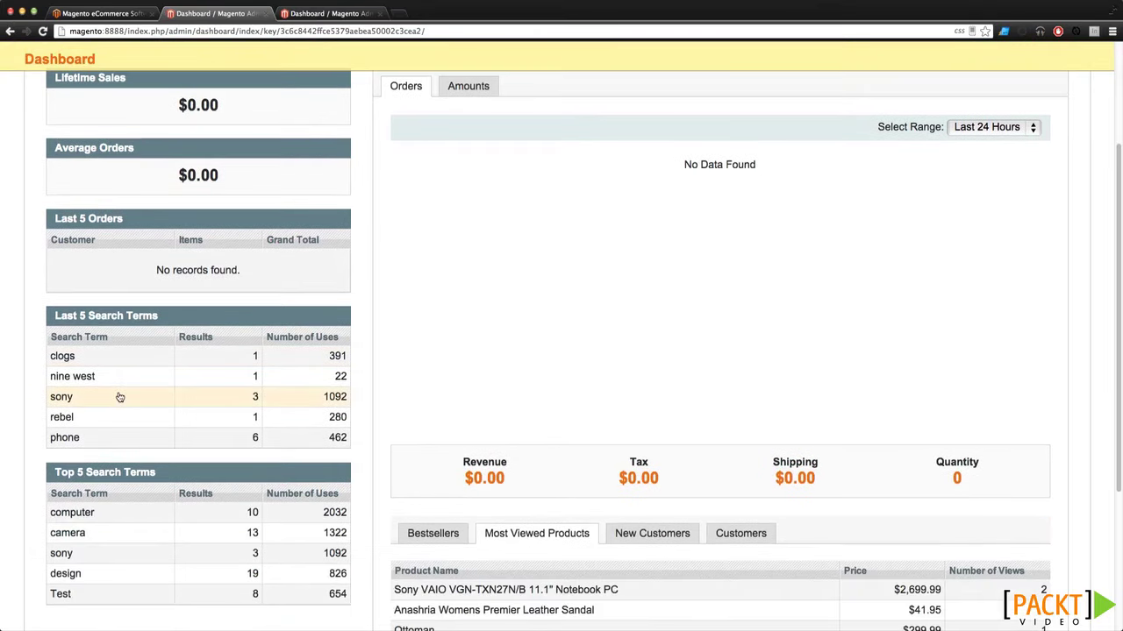
scroll(119, 394, "down", 2)
scroll(117, 363, "up", 5)
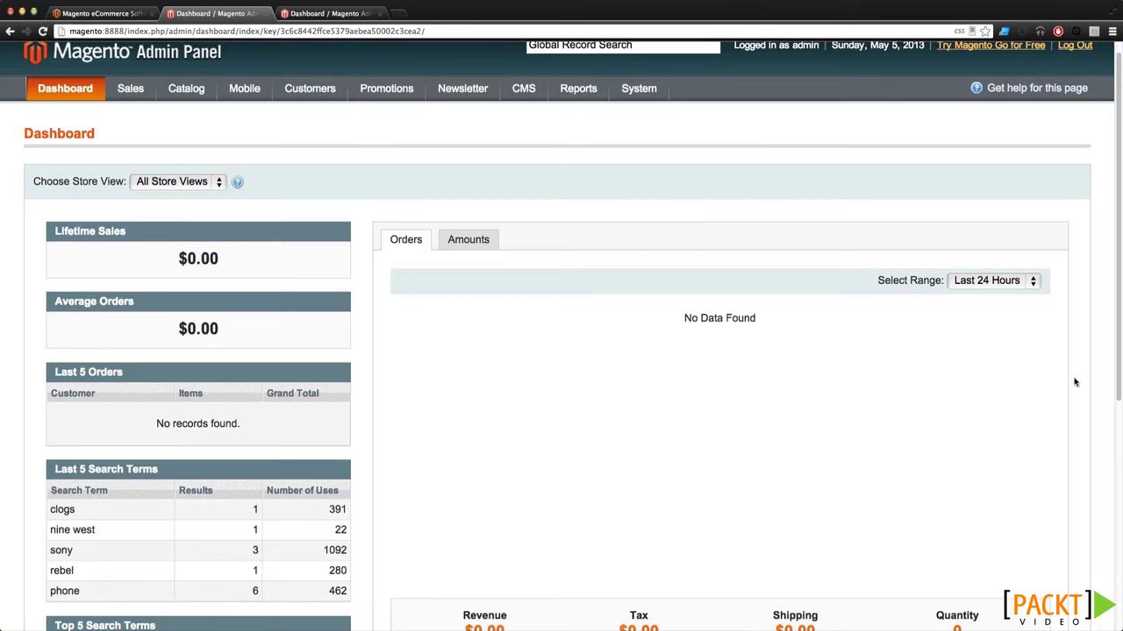
Check the dashboard chart's date range options, and show the Amounts chart with its revenue total.
left_click(1019, 282)
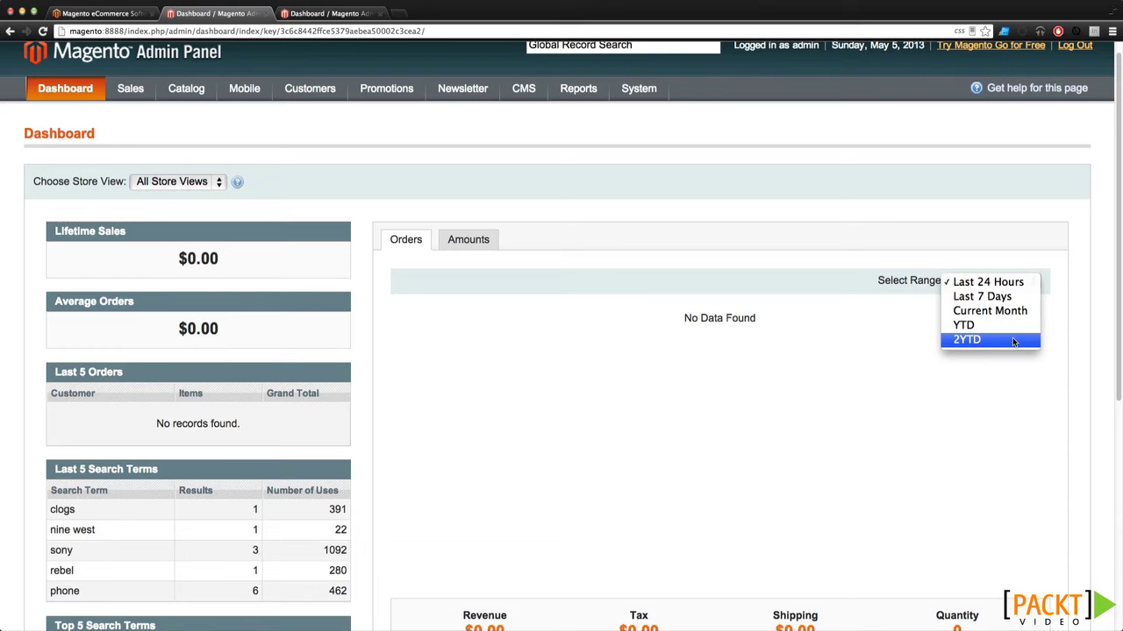
left_click(735, 320)
left_click(450, 243)
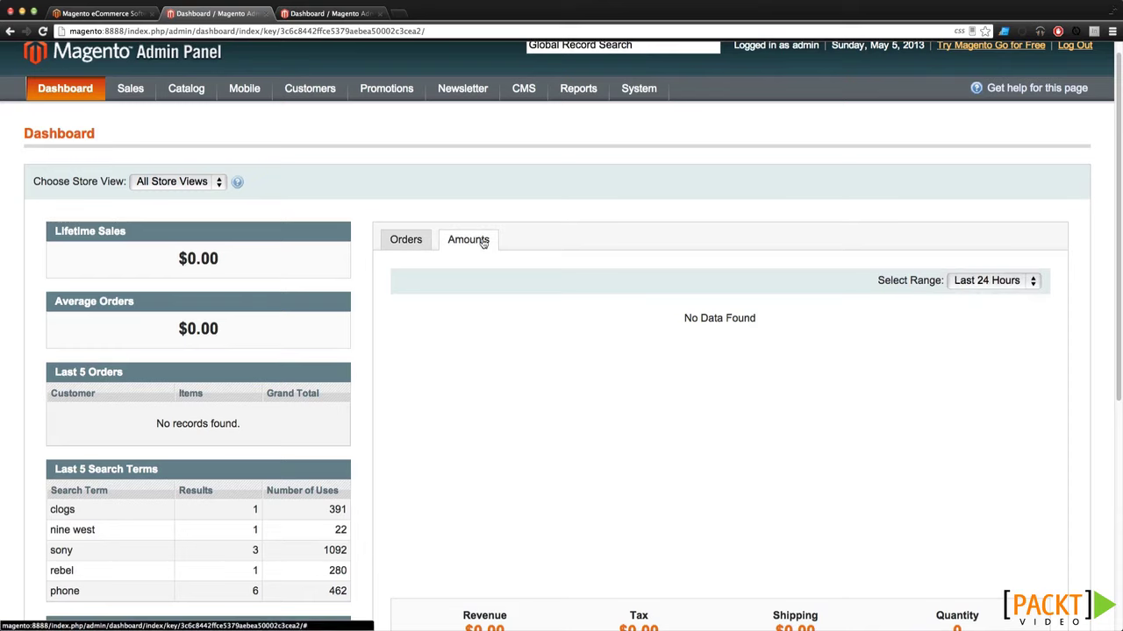
scroll(514, 260, "down", 3)
left_click_drag(448, 538, 505, 553)
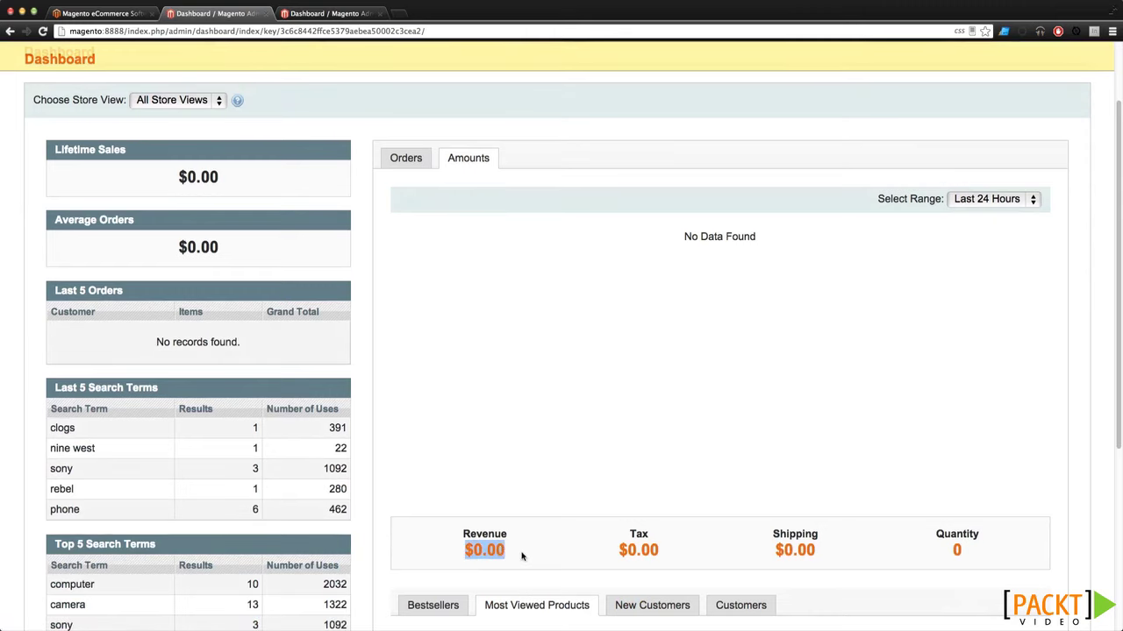
left_click(523, 555)
Examine the dashboard's Bestsellers, Most Viewed Products, New Customers and Customers lists.
scroll(522, 554, "down", 3)
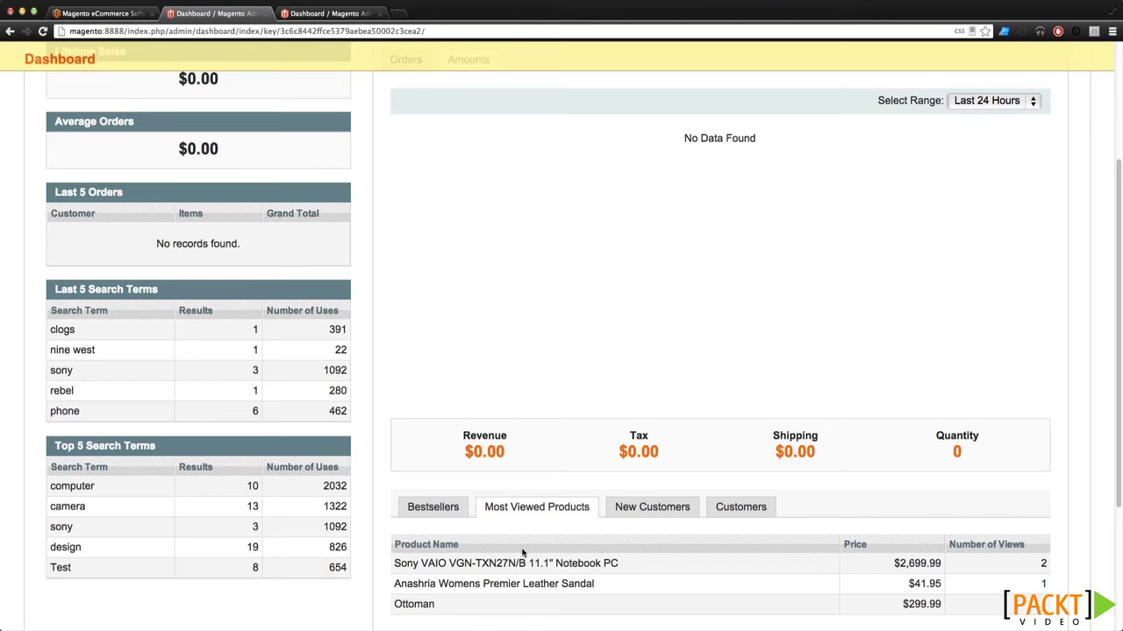
scroll(522, 547, "down", 3)
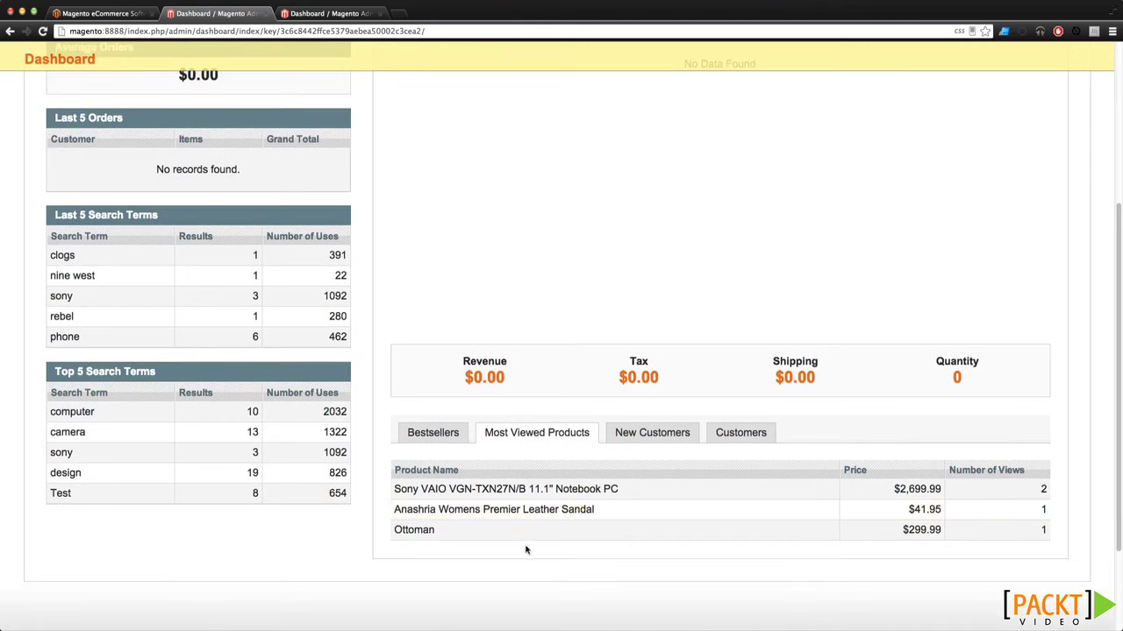
left_click(449, 435)
left_click(629, 431)
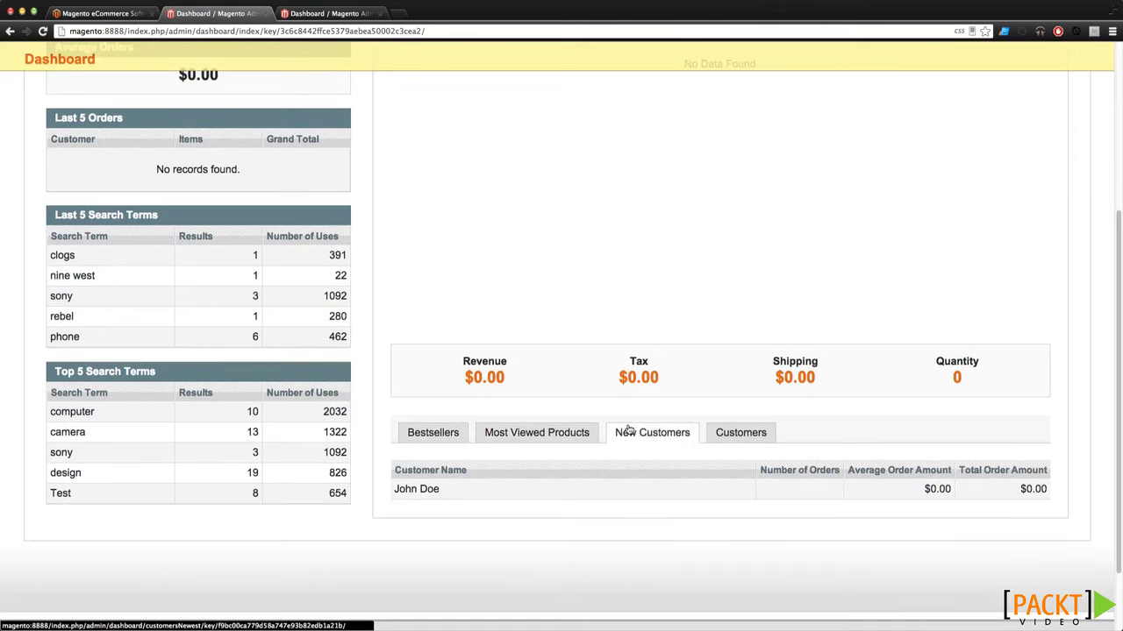
left_click(748, 436)
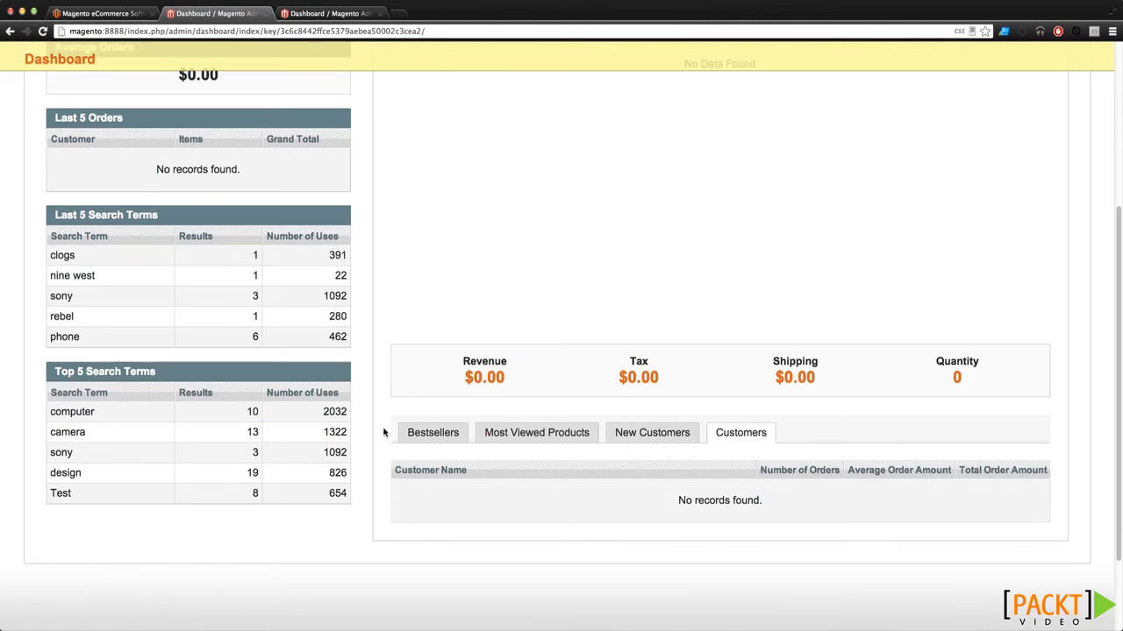
scroll(395, 431, "down", 3)
scroll(411, 431, "up", 5)
scroll(391, 480, "down", 2)
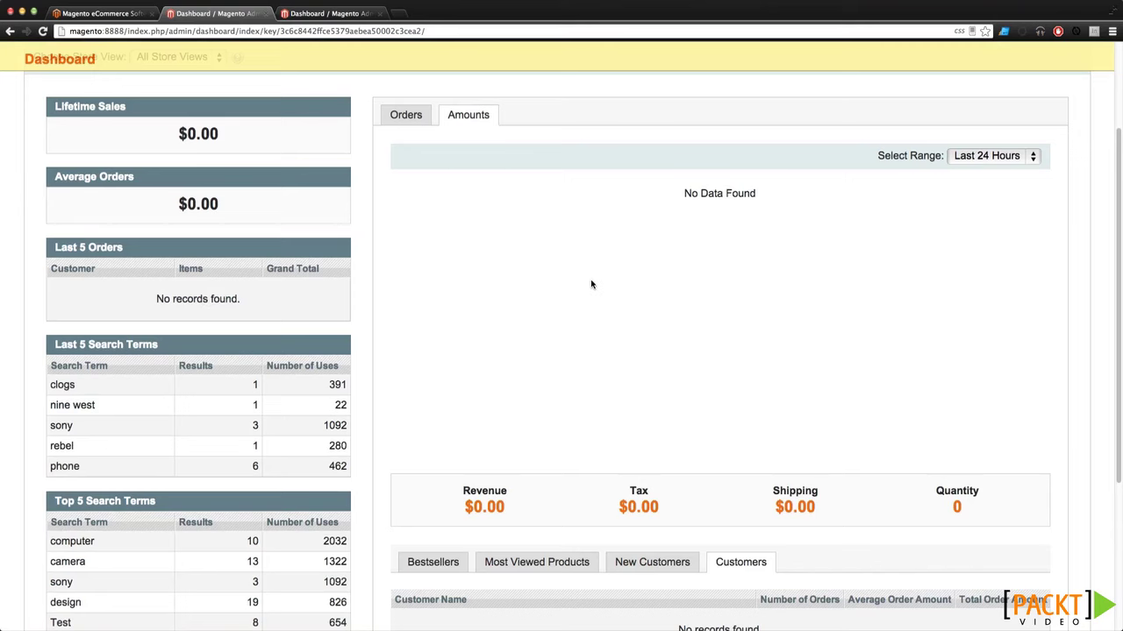
scroll(506, 242, "up", 3)
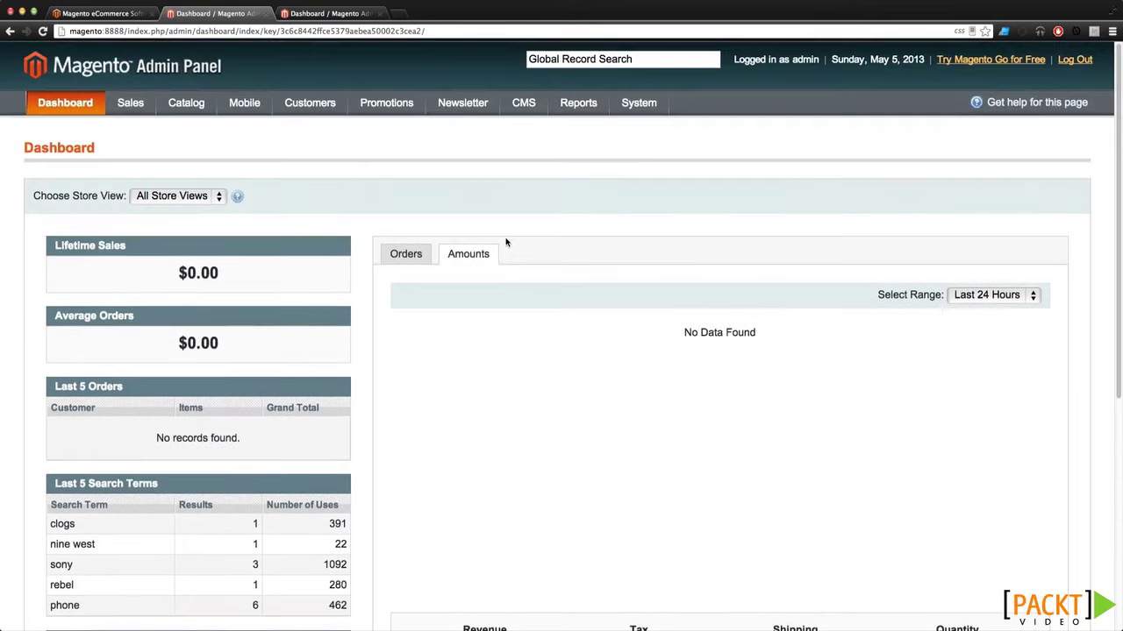
View the sales order, invoice and shipment lists one after another, ending on Shipments.
mouse_move(126, 99)
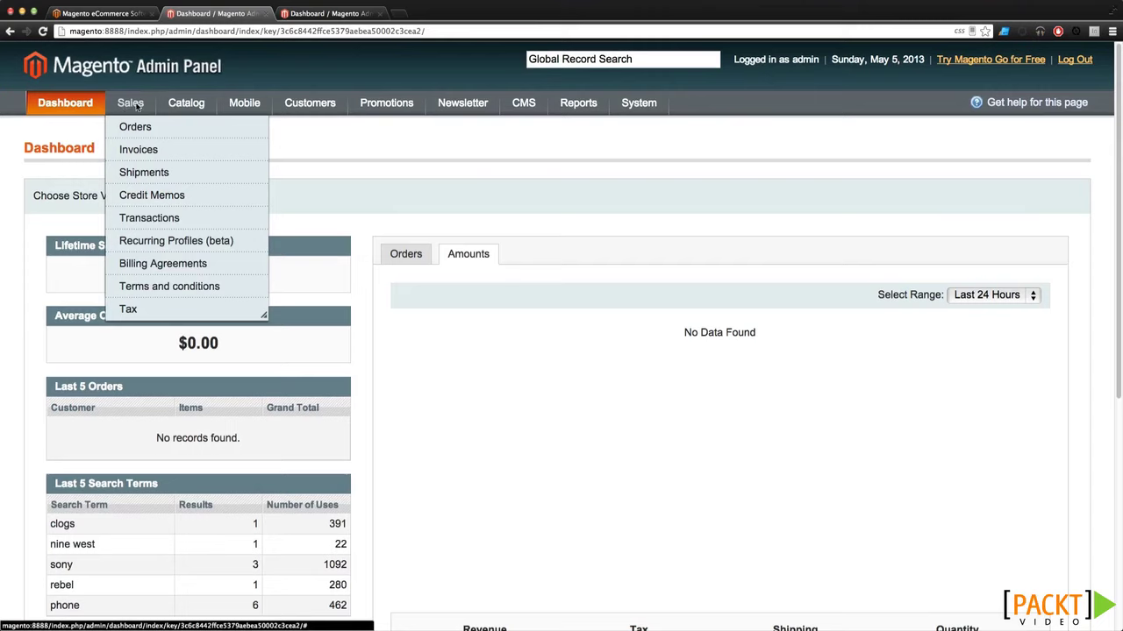
left_click(135, 127)
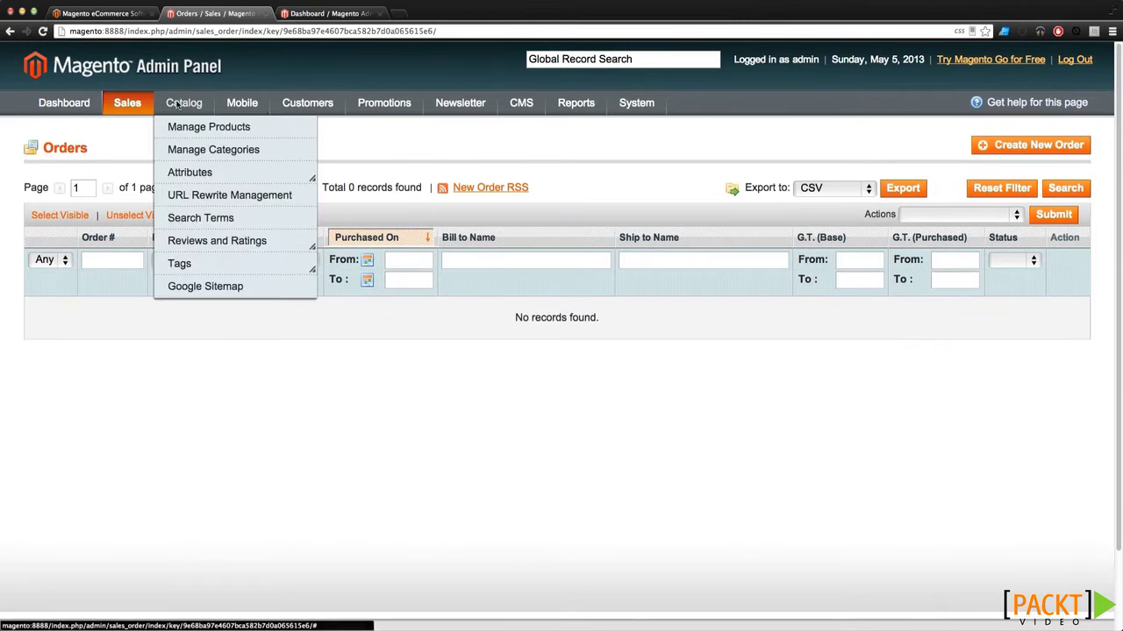
left_click(131, 150)
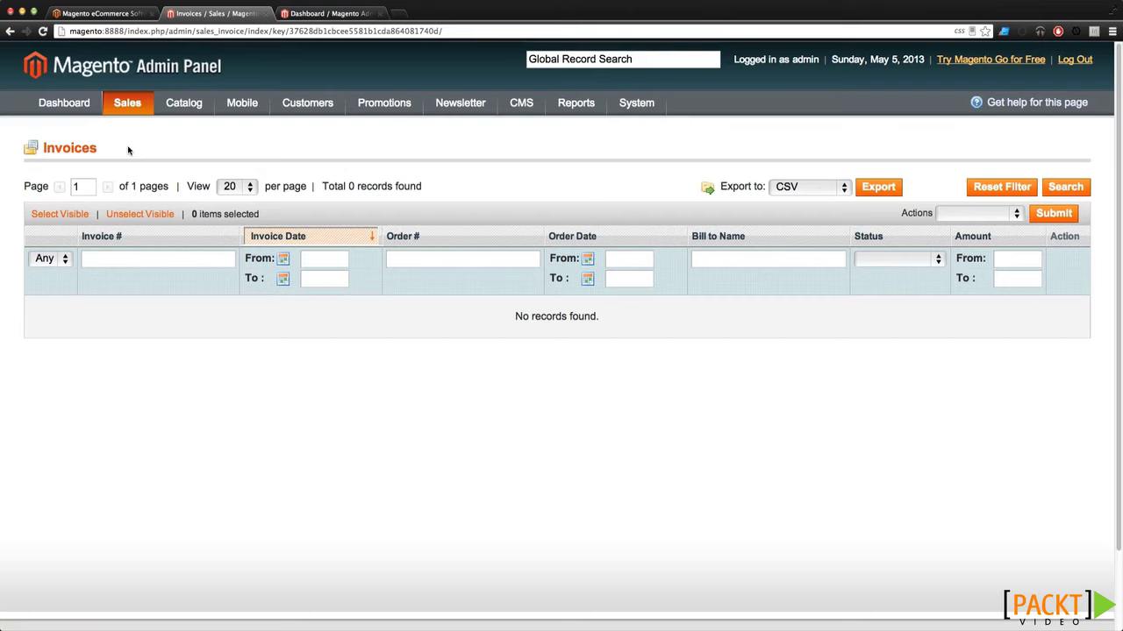
mouse_move(127, 105)
left_click(136, 176)
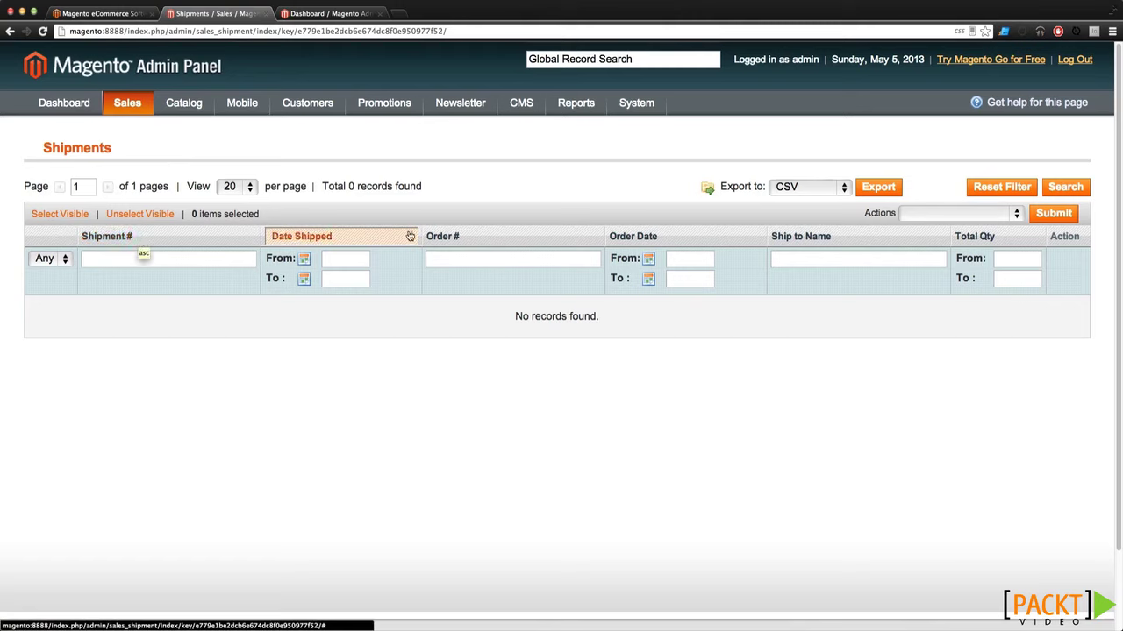
Sort the shipments by Ship to Name, Total Qty and finally Shipment #, and check the available bulk actions.
left_click(866, 245)
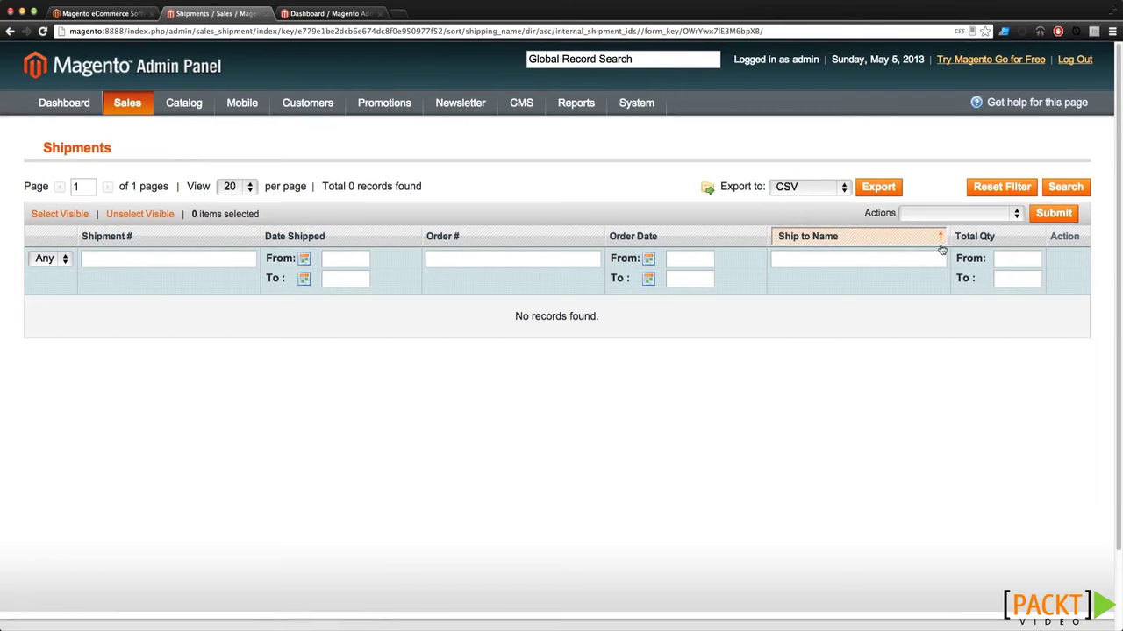
left_click(976, 242)
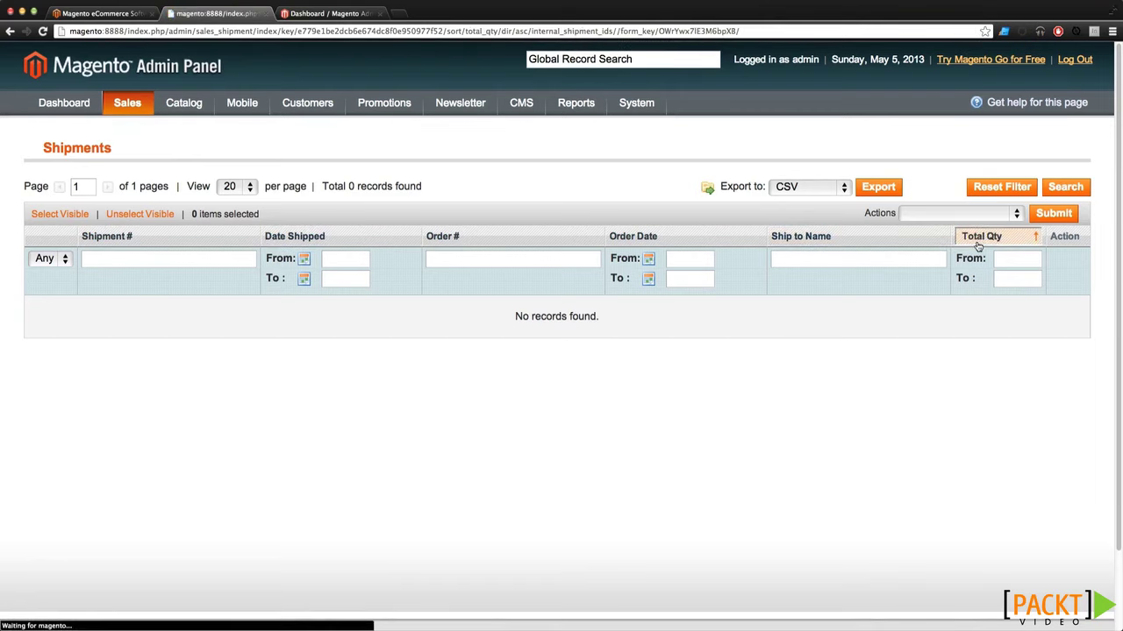
left_click(169, 247)
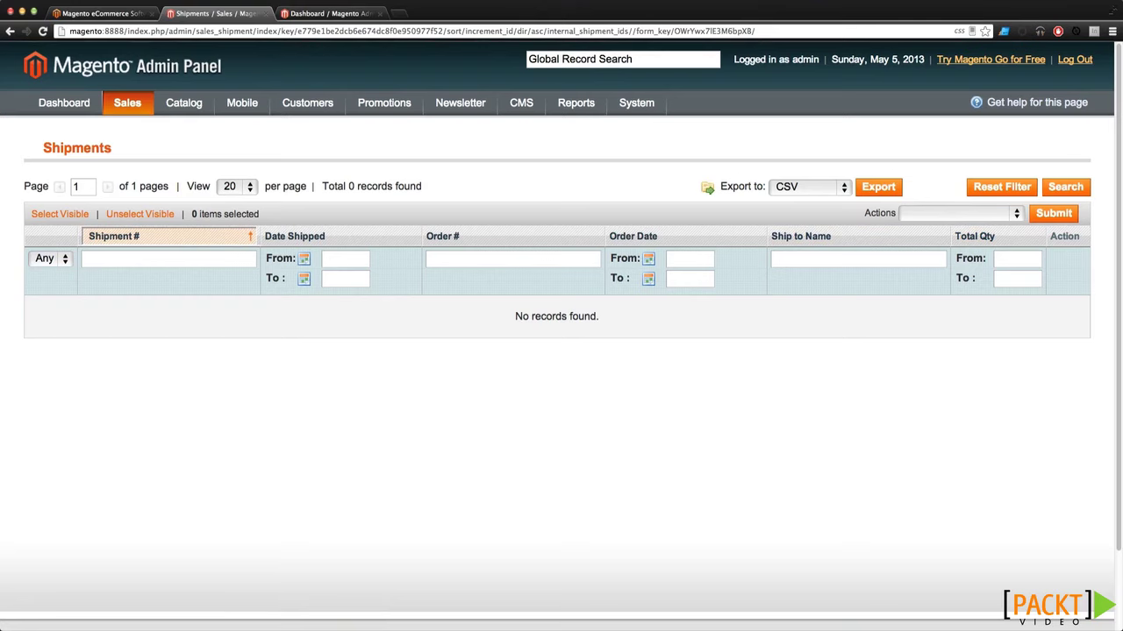
left_click(923, 218)
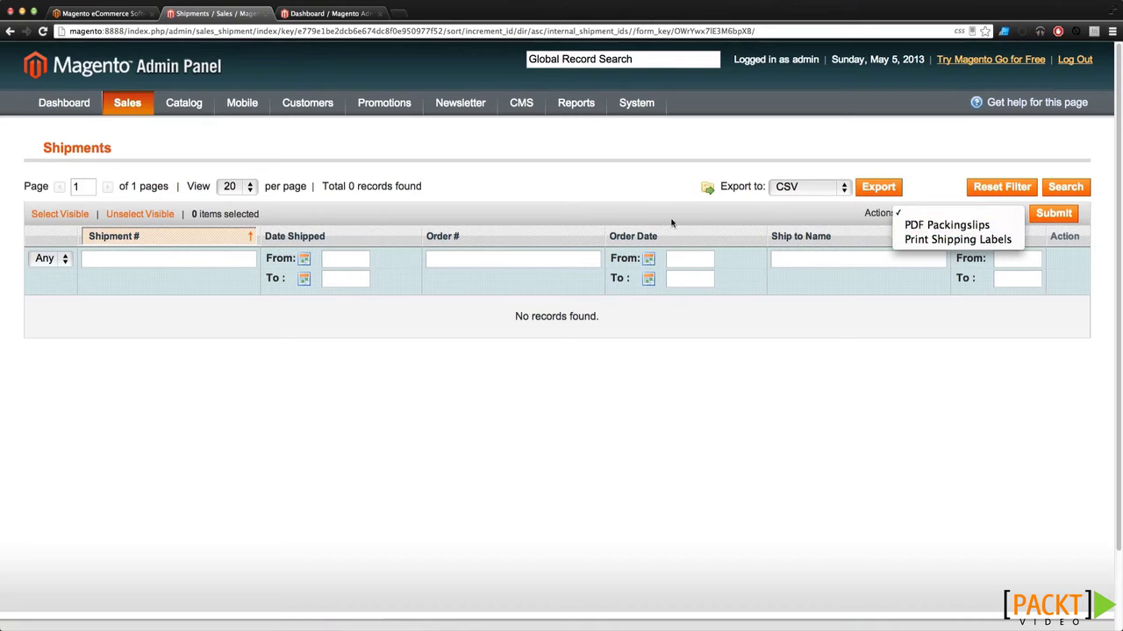
left_click(621, 227)
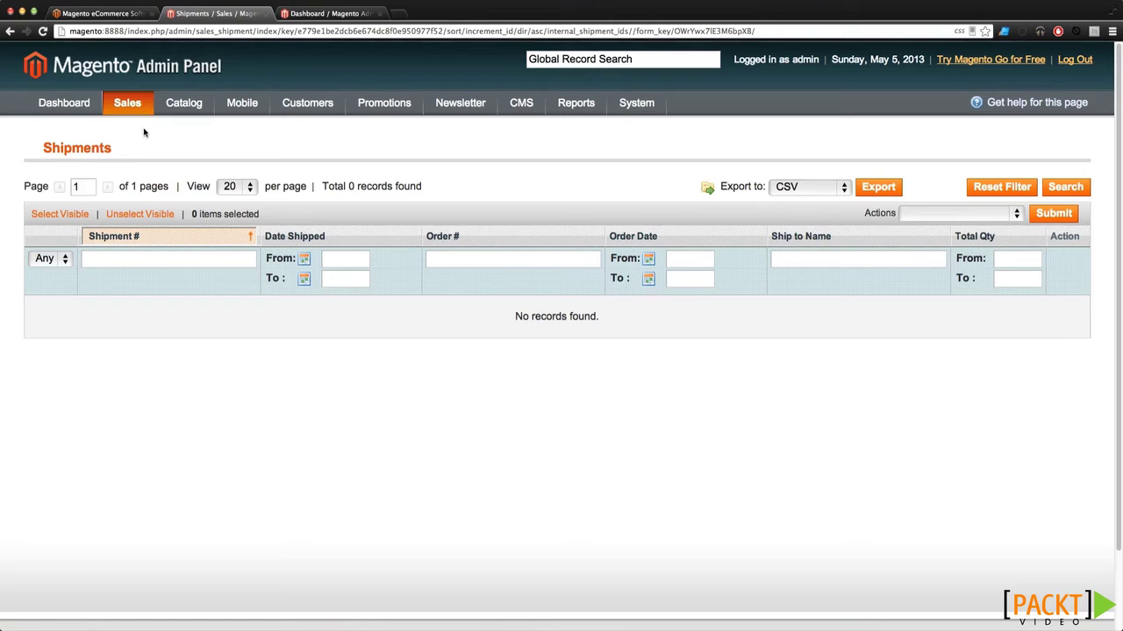
View the sales Credit Memos list, followed by the Transactions list.
mouse_move(125, 105)
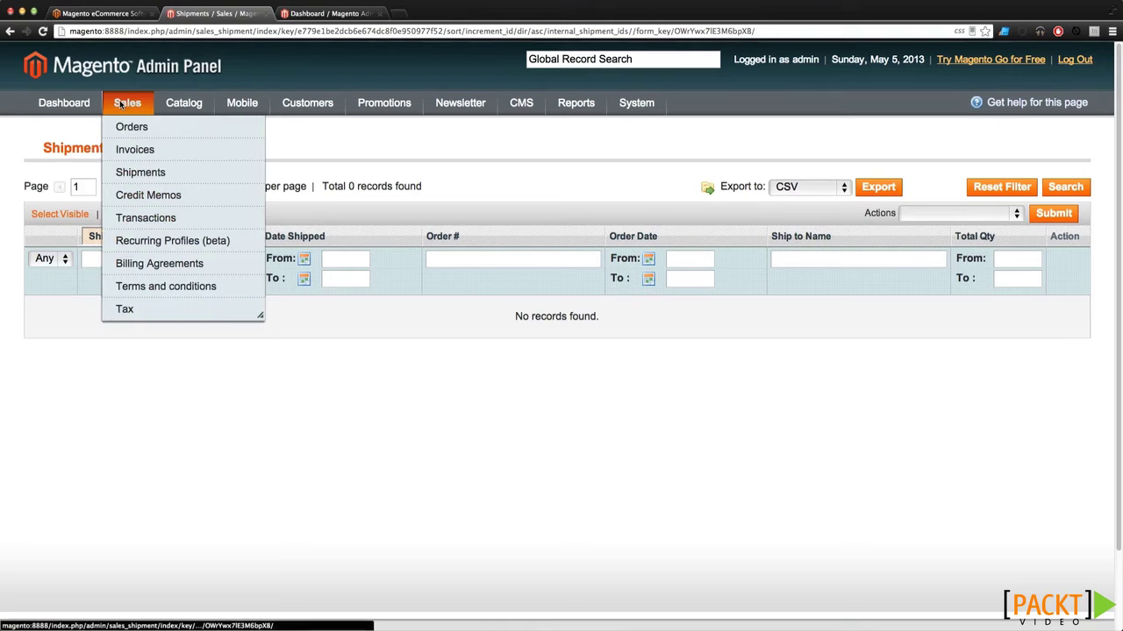
left_click(153, 204)
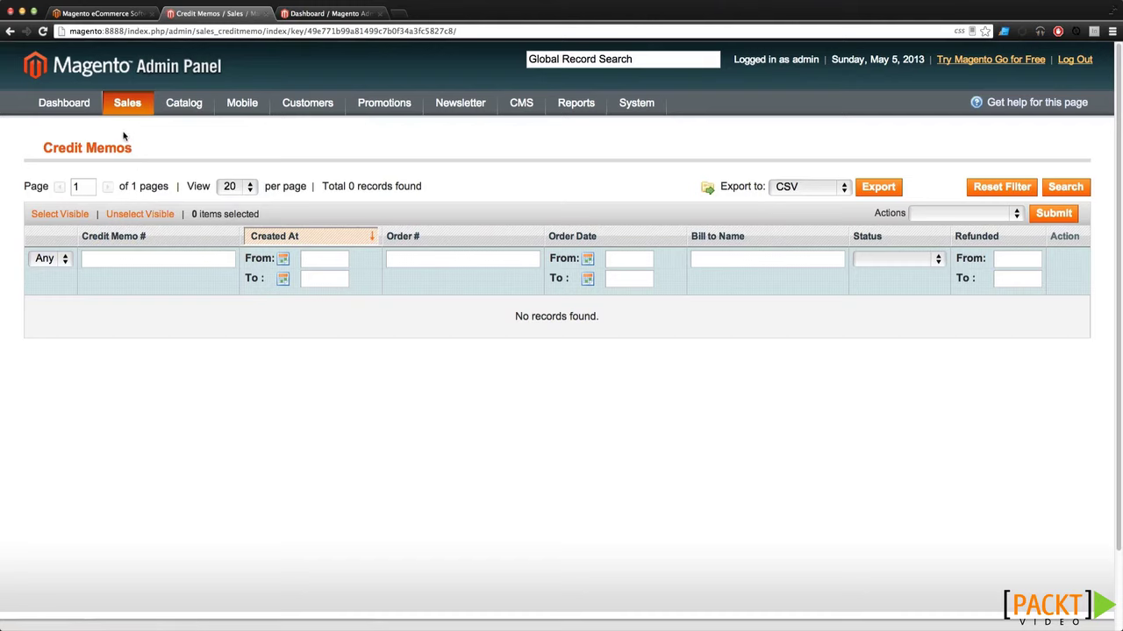
mouse_move(125, 110)
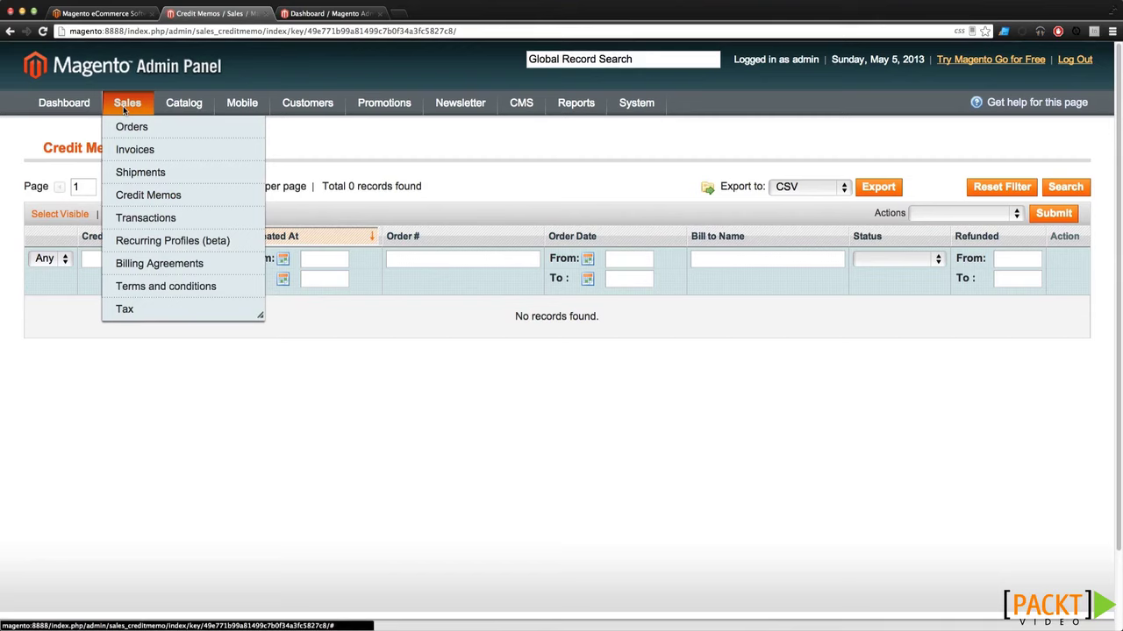
left_click(176, 226)
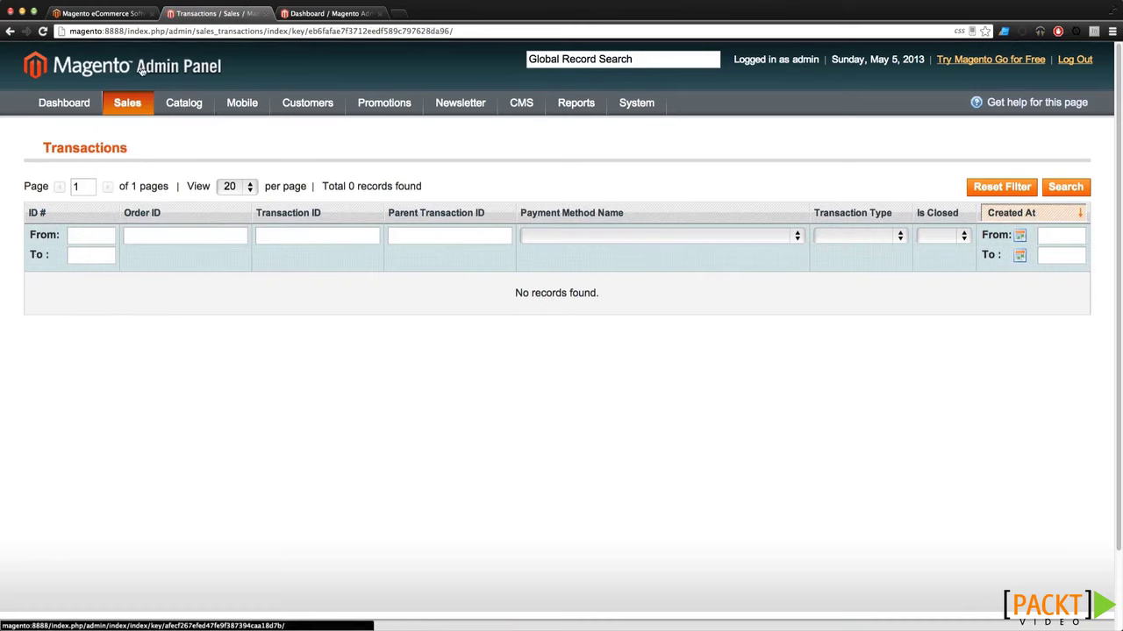
View the Recurring Profiles list, followed by the Billing Agreements list.
mouse_move(156, 227)
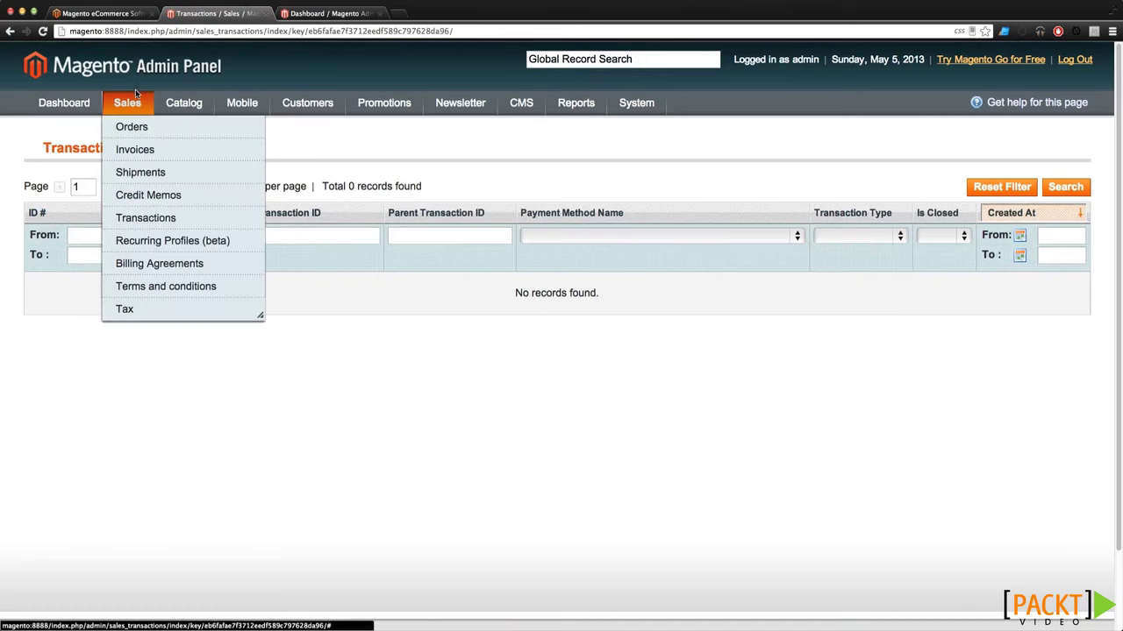
left_click(160, 242)
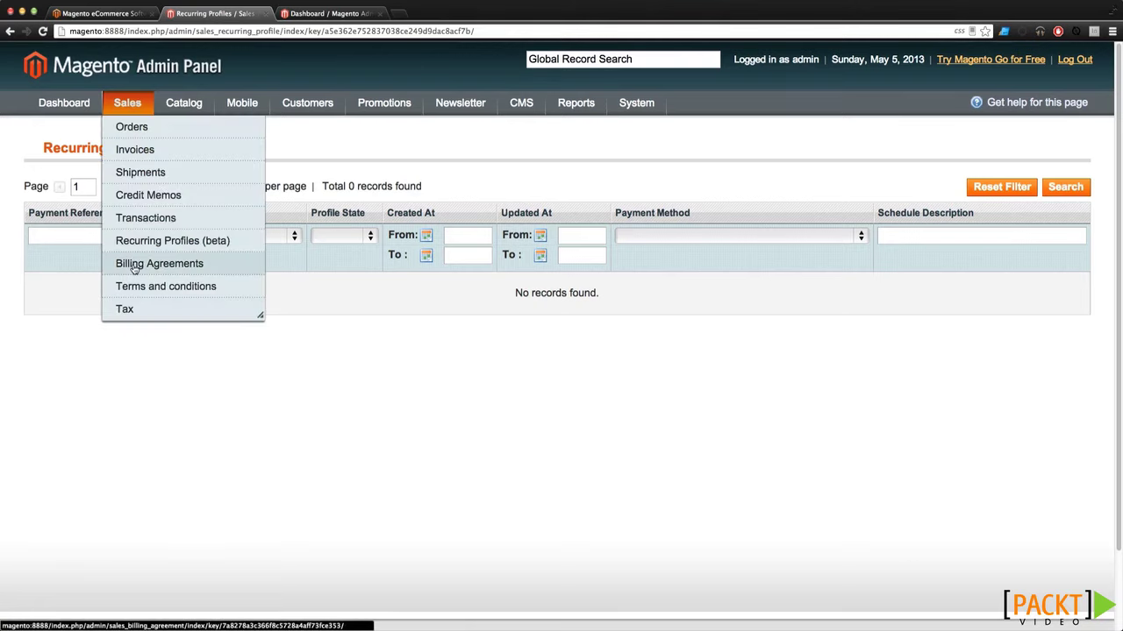
left_click(133, 265)
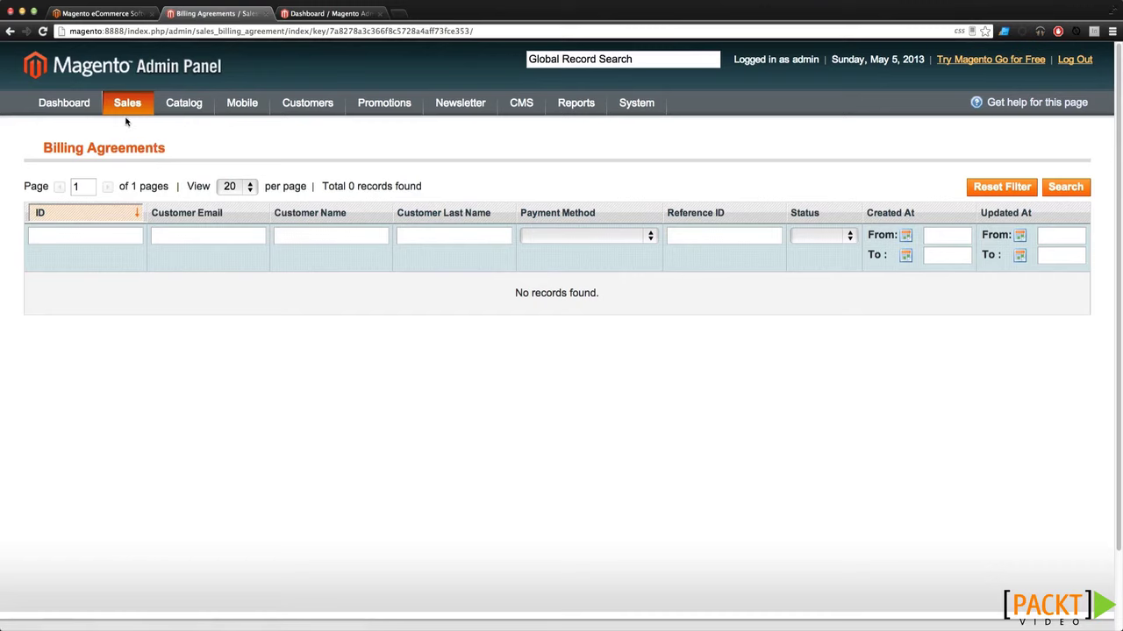
Open a blank new condition from the sales terms and conditions list and examine its status options and form fields.
mouse_move(127, 103)
left_click(142, 282)
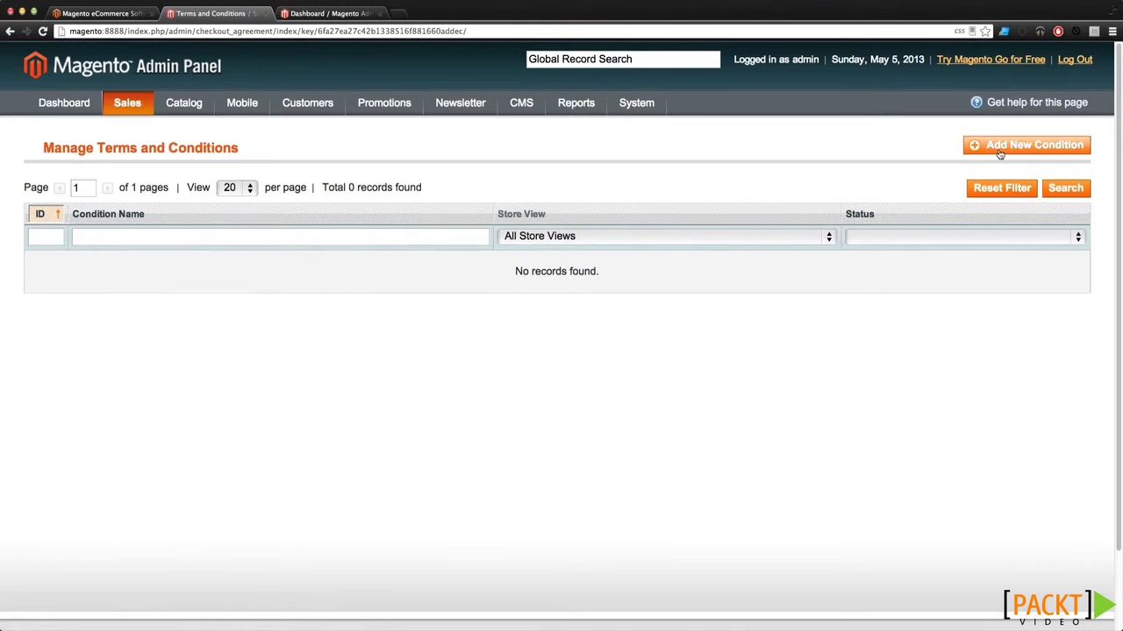
left_click(1000, 151)
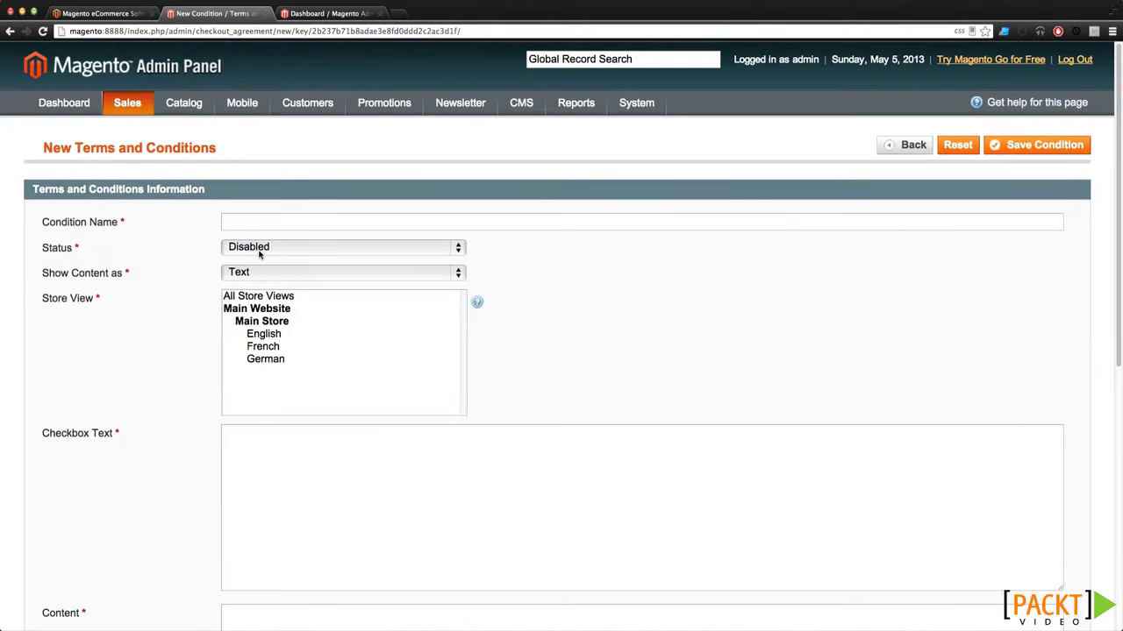
left_click(260, 252)
left_click(138, 250)
scroll(383, 337, "down", 5)
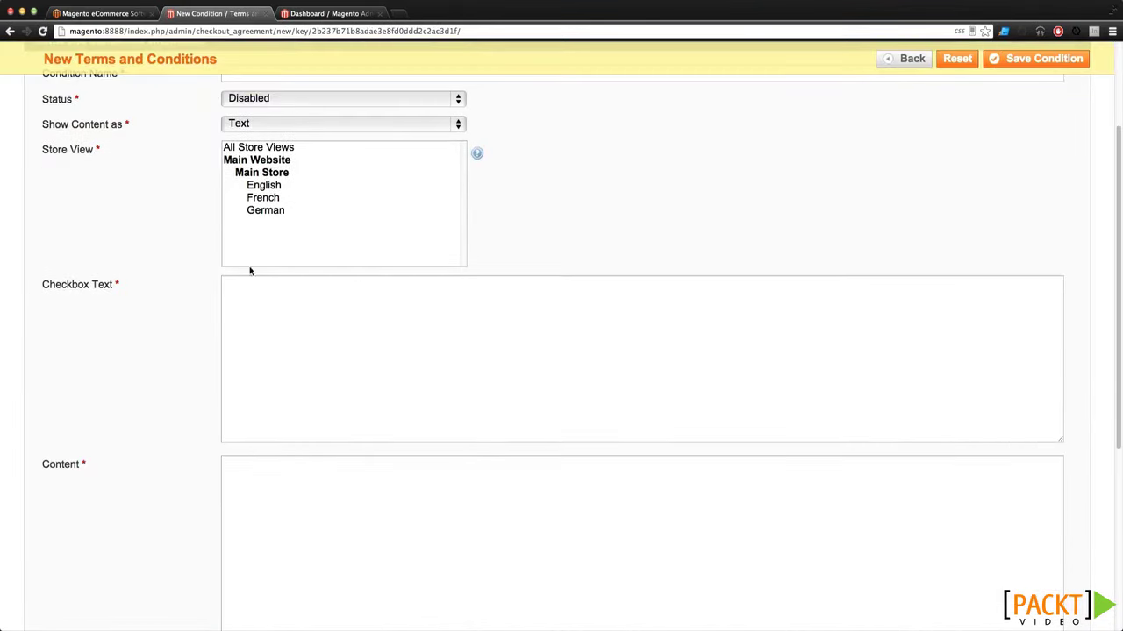
scroll(383, 337, "up", 5)
mouse_move(127, 103)
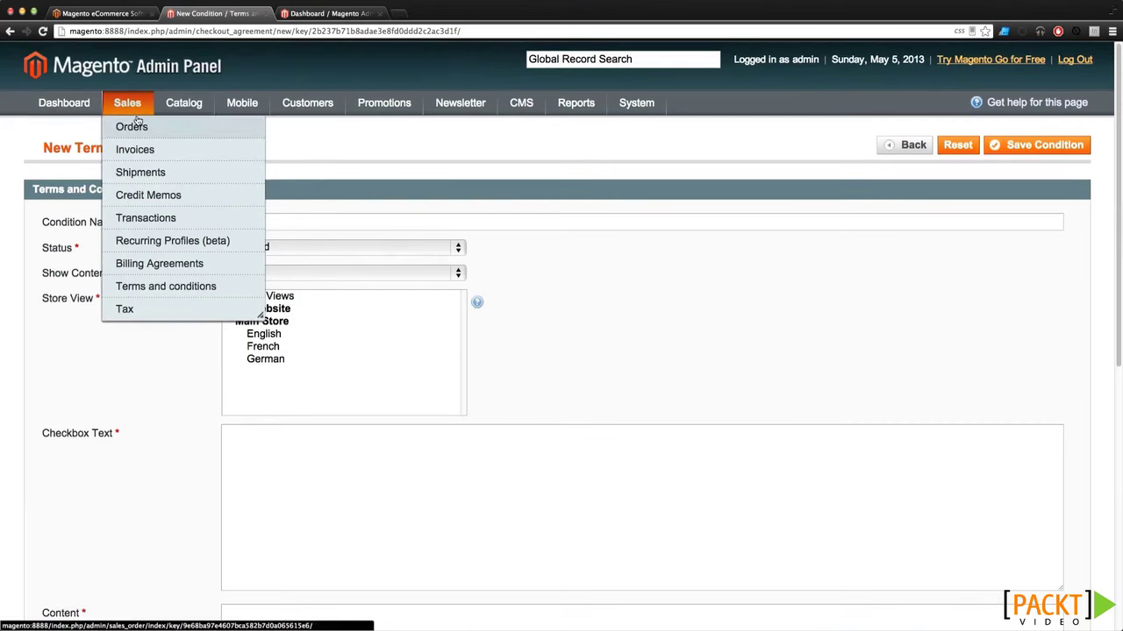
View the Manage Tax Rules list, followed by the catalog's Manage Products list.
mouse_move(149, 308)
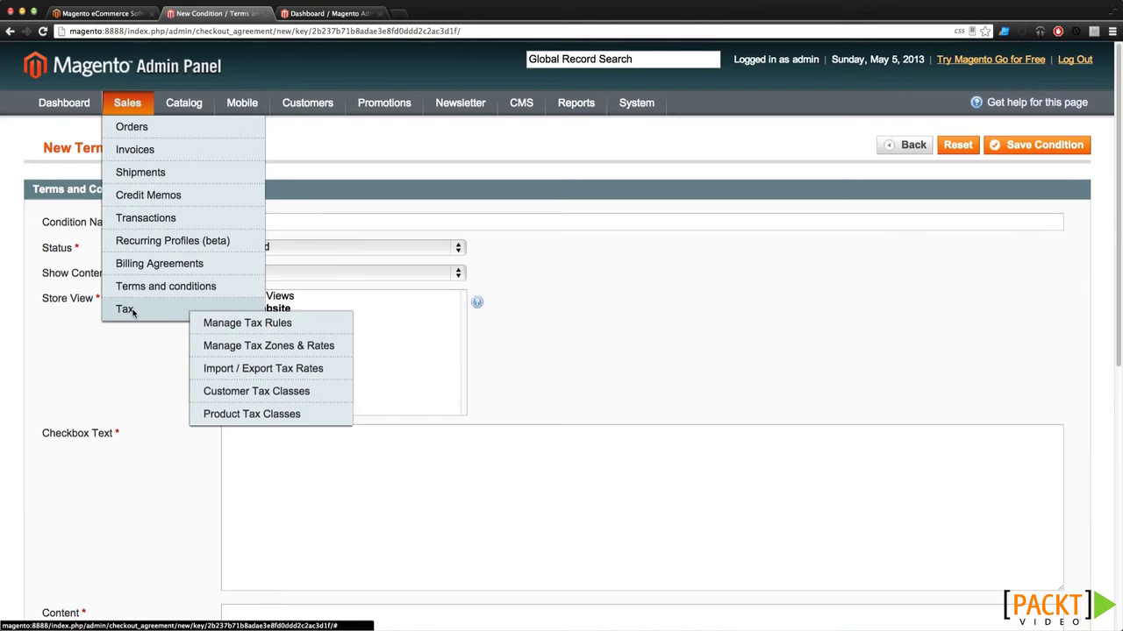
left_click(207, 323)
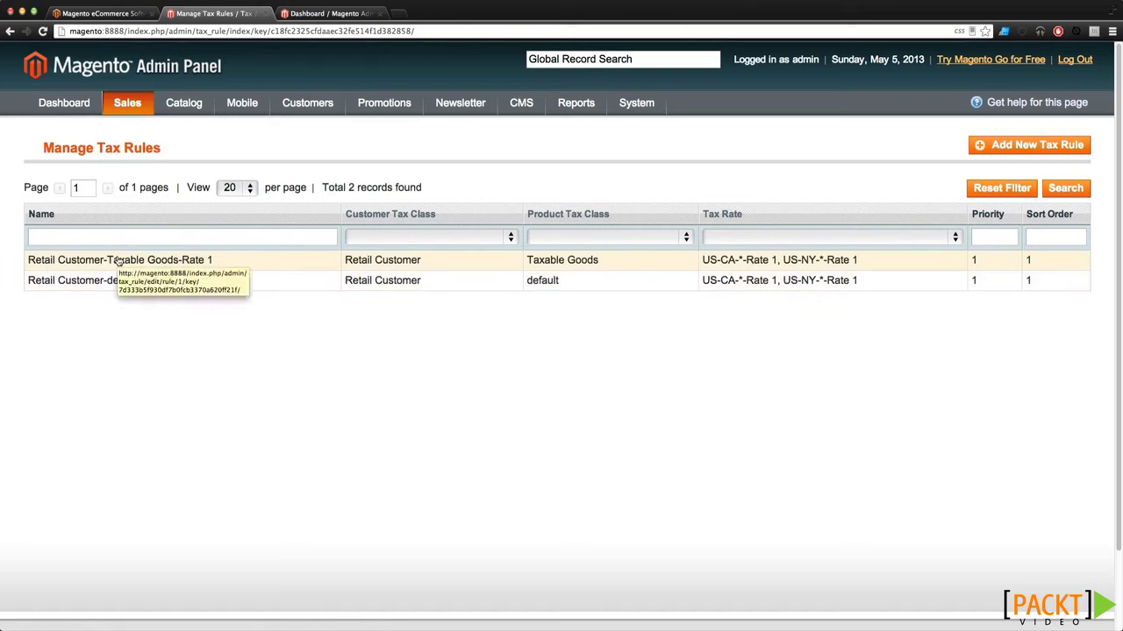
mouse_move(182, 103)
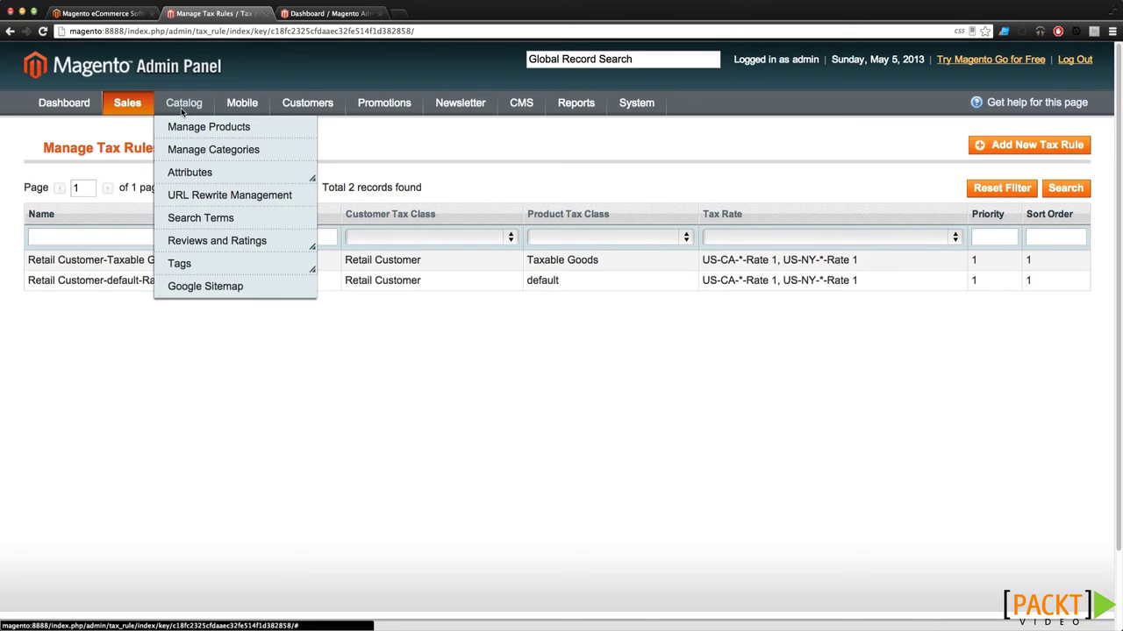
left_click(181, 126)
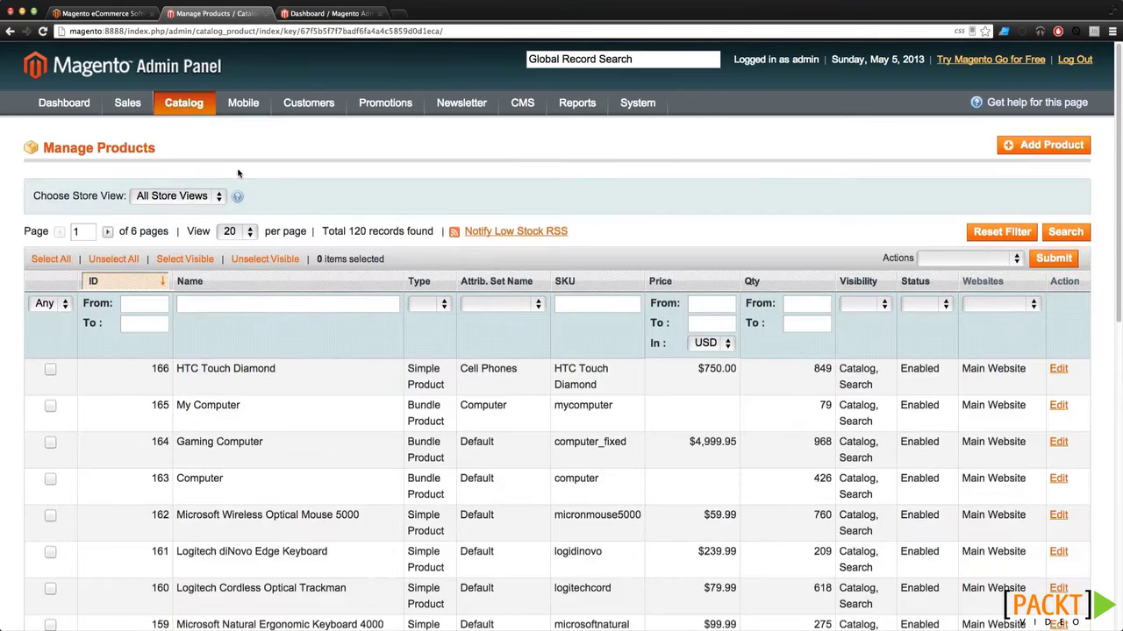
Open the HTC Touch Diamond product to view its general information, and return to the product list.
scroll(239, 175, "down", 2)
left_click(256, 298)
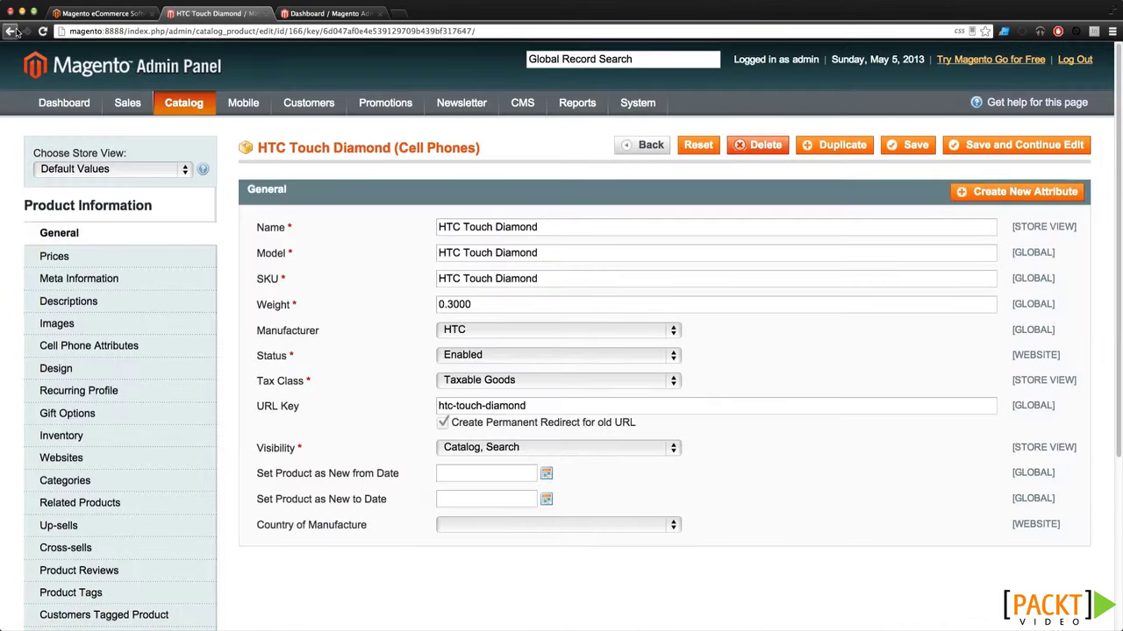
left_click(12, 30)
scroll(189, 128, "up", 2)
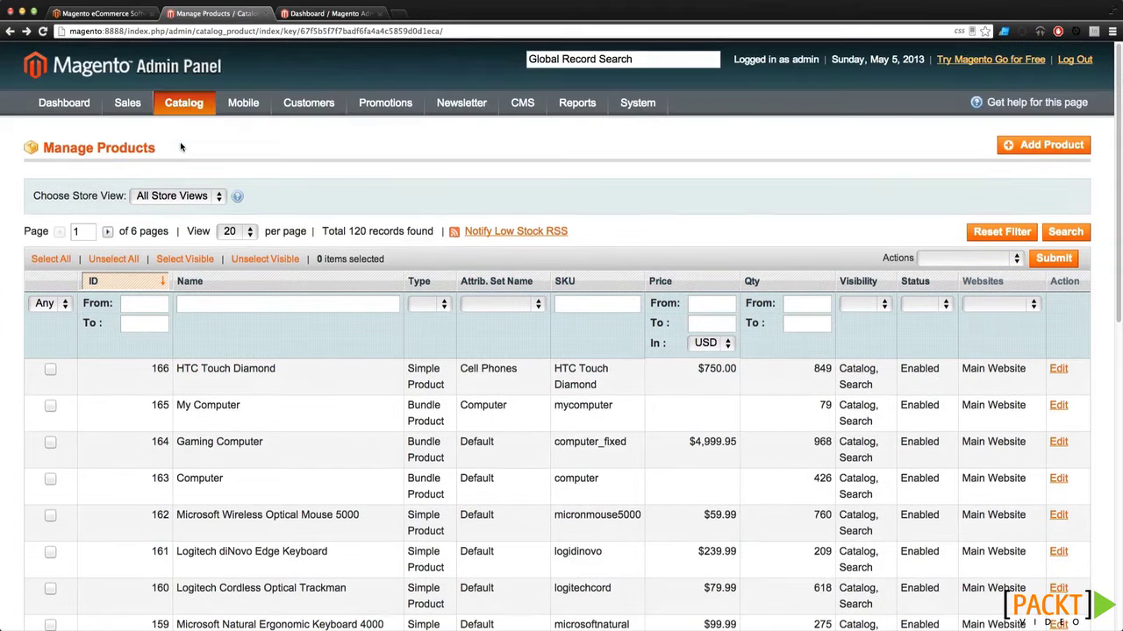
View the catalog's Manage Categories page, followed by the URL Rewrite Management list.
mouse_move(187, 104)
left_click(188, 151)
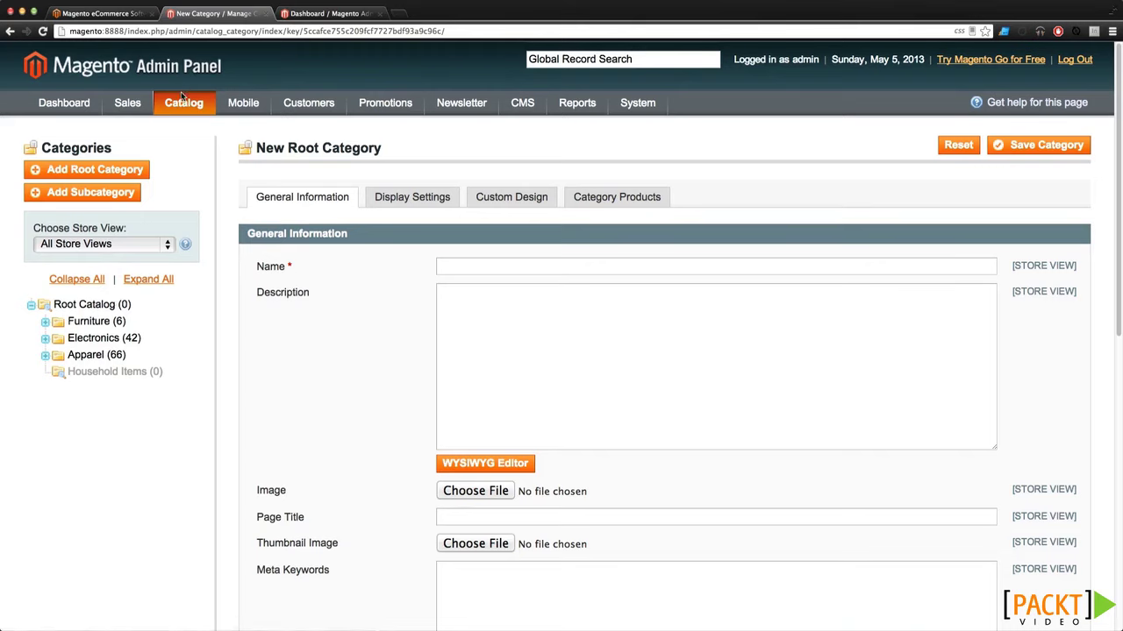
mouse_move(183, 103)
mouse_move(207, 174)
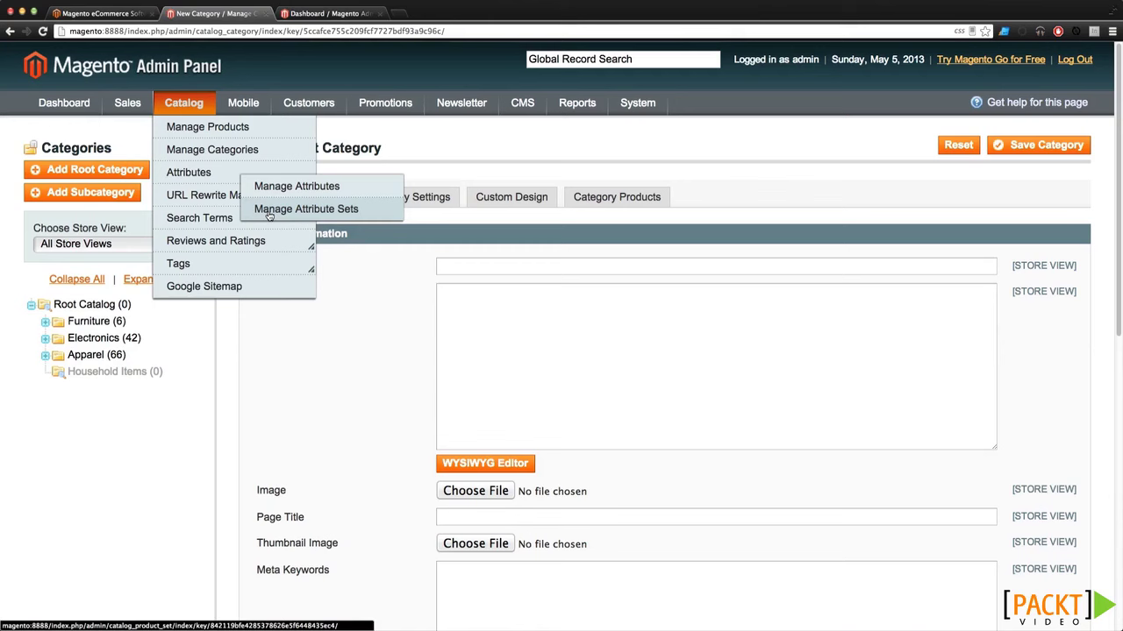
left_click(216, 202)
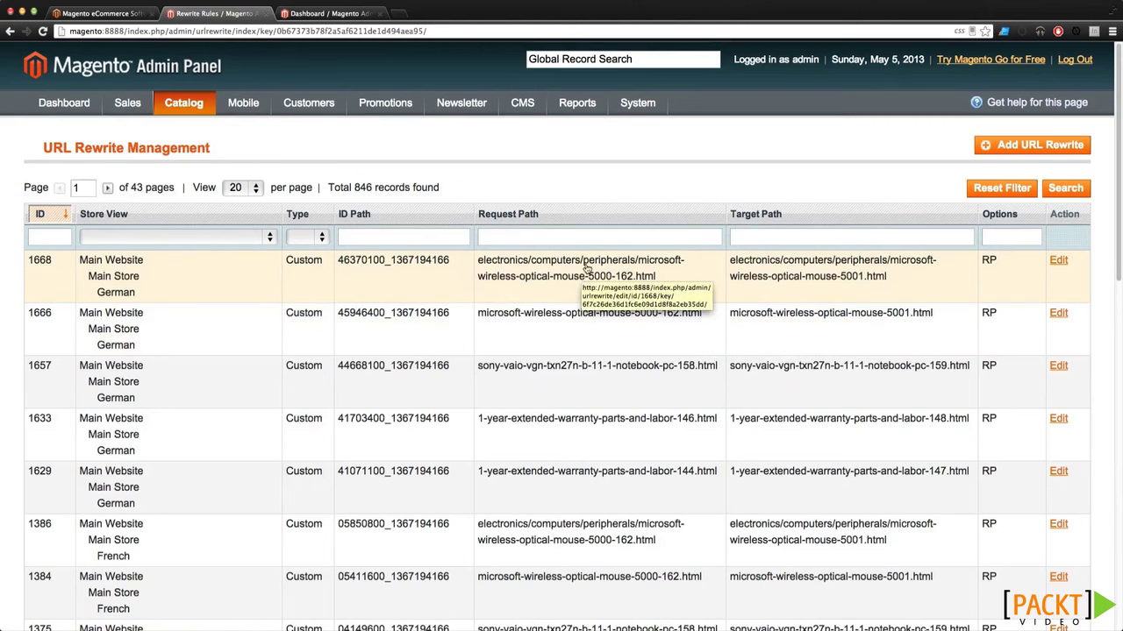
Browse the catalog's Search Terms list, view the details of the "Test" search term, and return to the list.
mouse_move(308, 99)
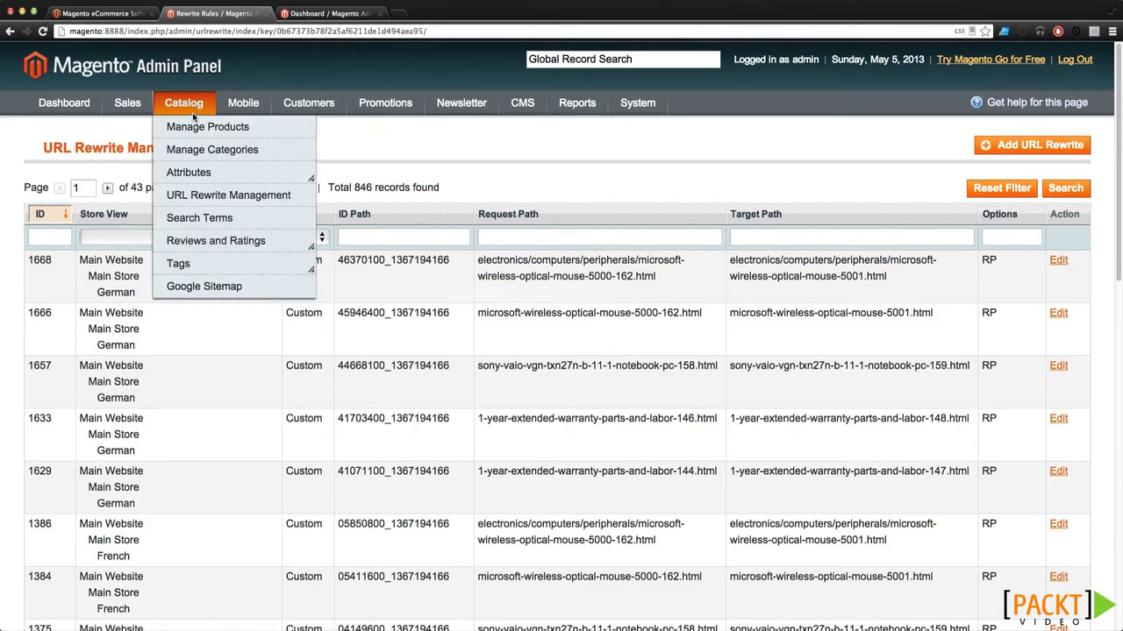
left_click(210, 221)
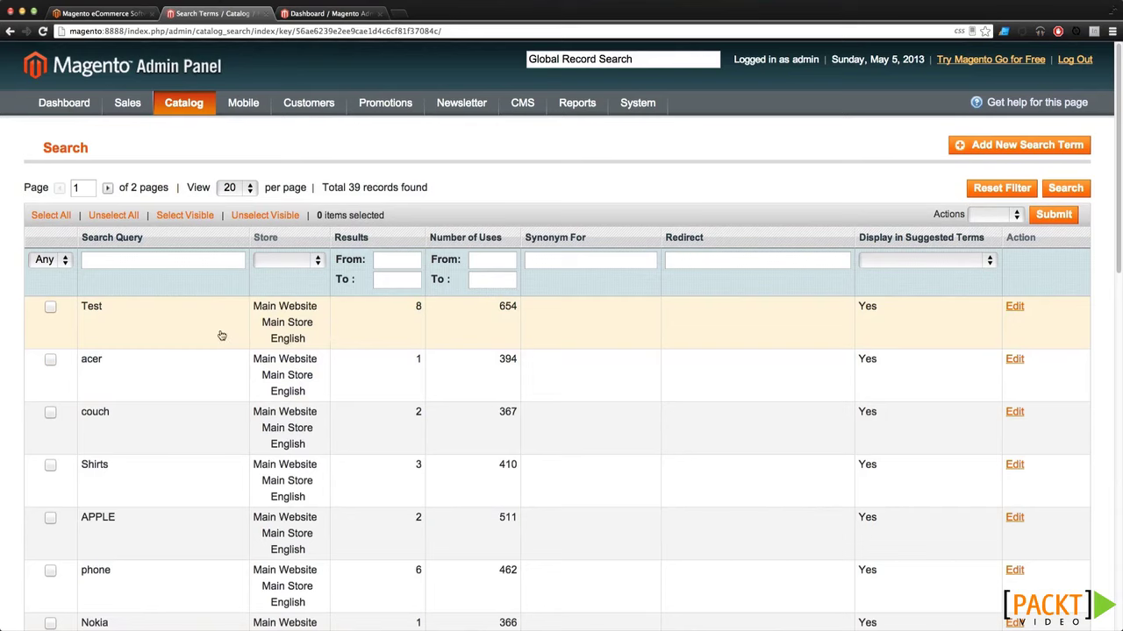
scroll(298, 331, "down", 3)
scroll(311, 338, "up", 3)
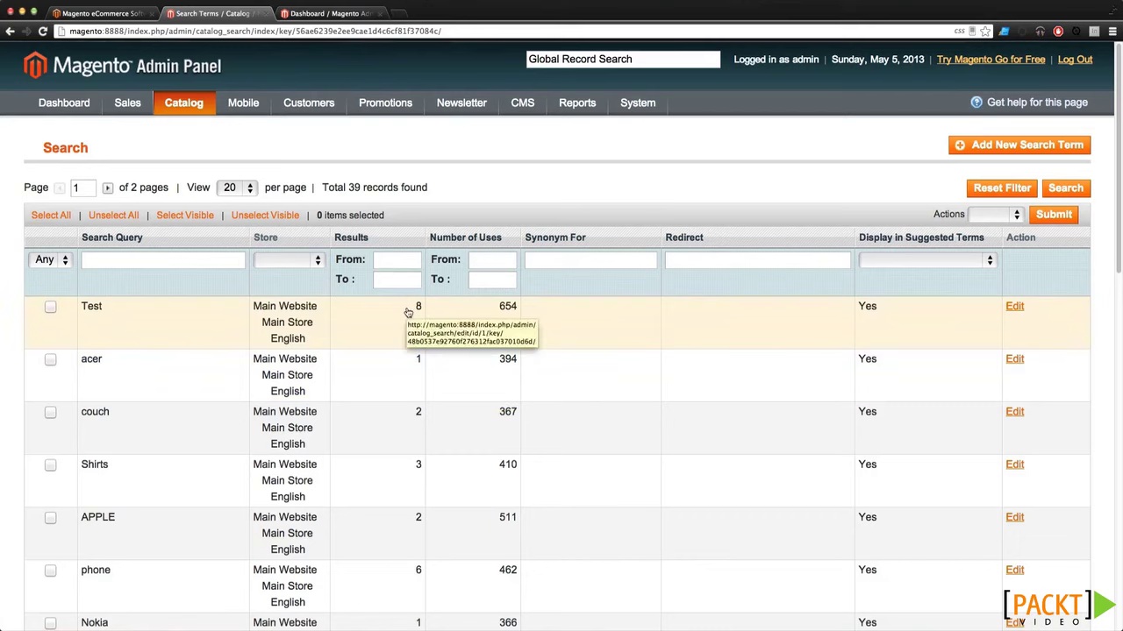
left_click_drag(413, 313, 529, 311)
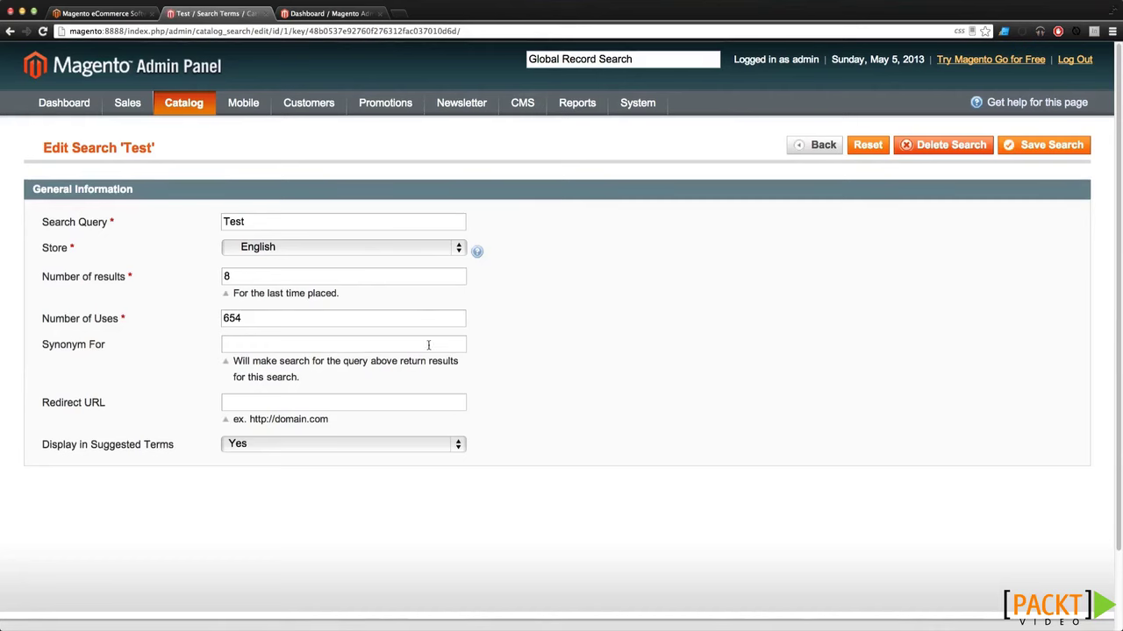
left_click(10, 31)
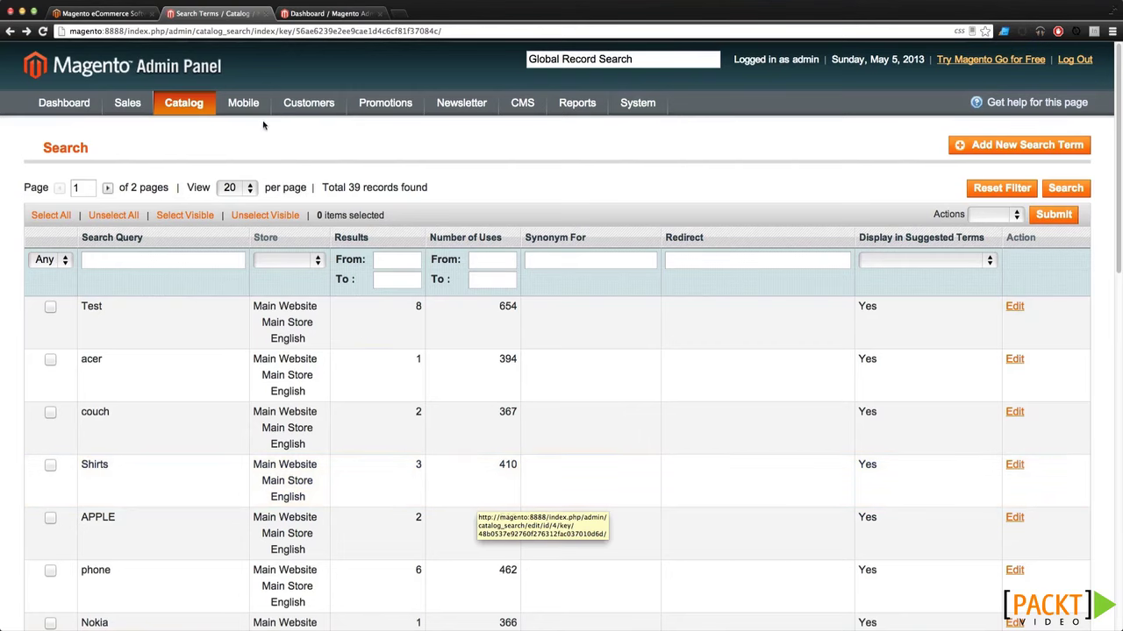
View the Manage Ratings list, followed by the Pending Reviews list of customer reviews.
mouse_move(185, 107)
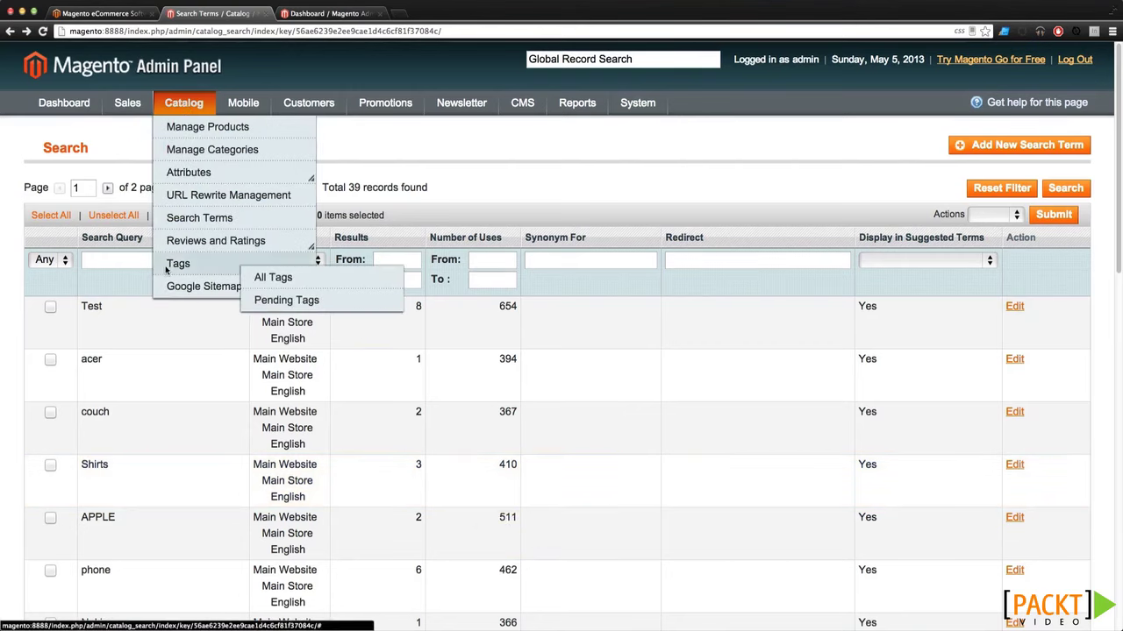
mouse_move(197, 244)
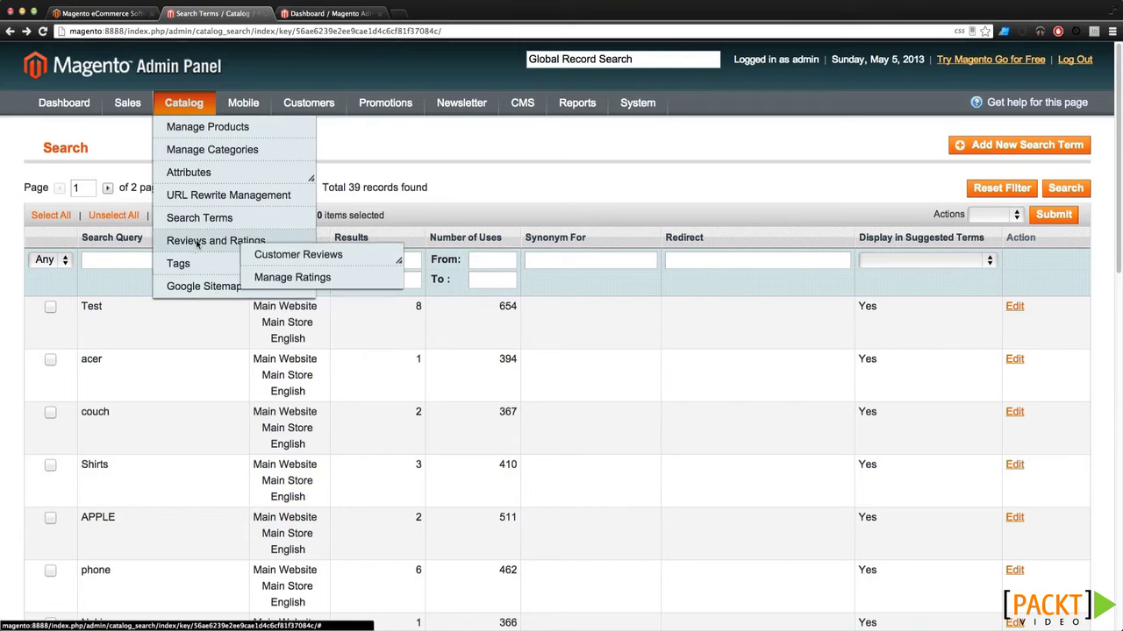
left_click(277, 279)
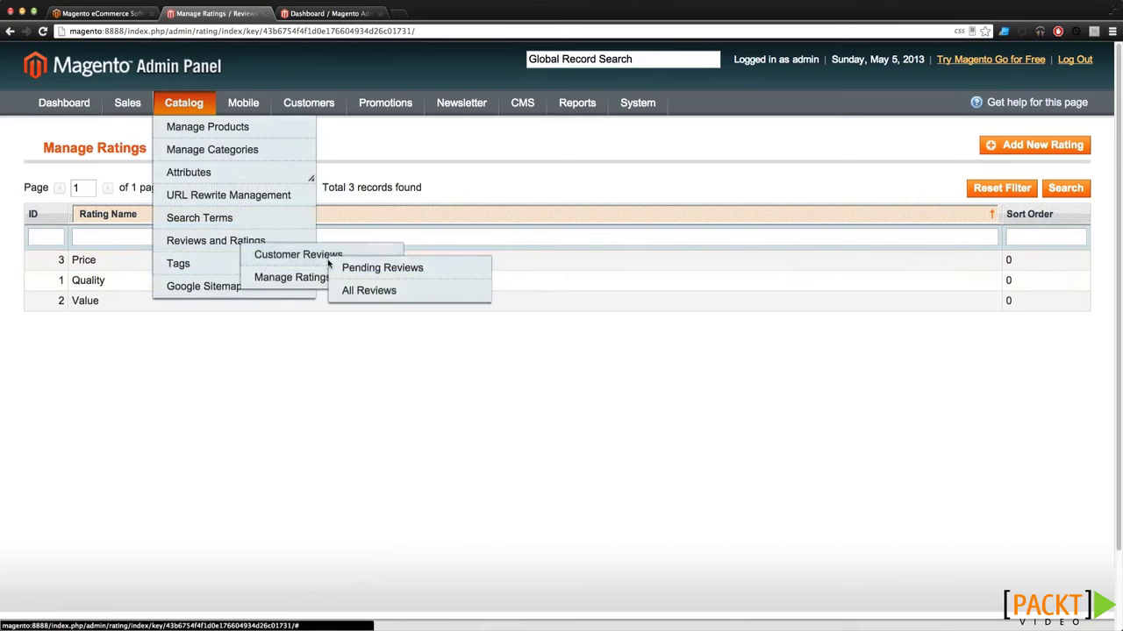
left_click(349, 267)
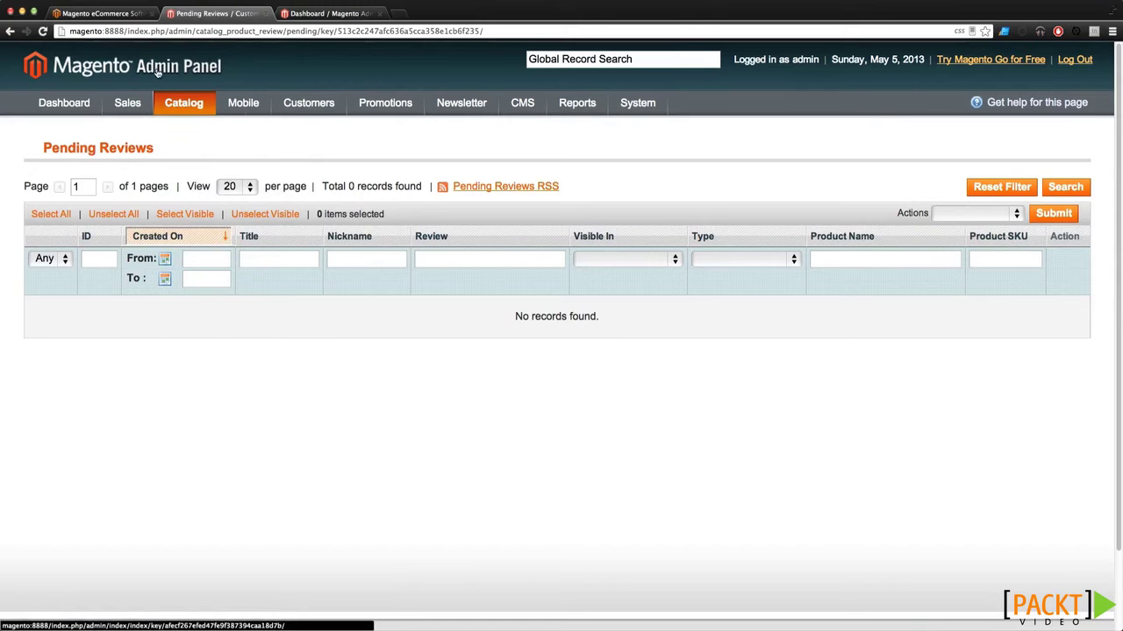
View the All Tags list, followed by the Pending Tags list.
mouse_move(182, 96)
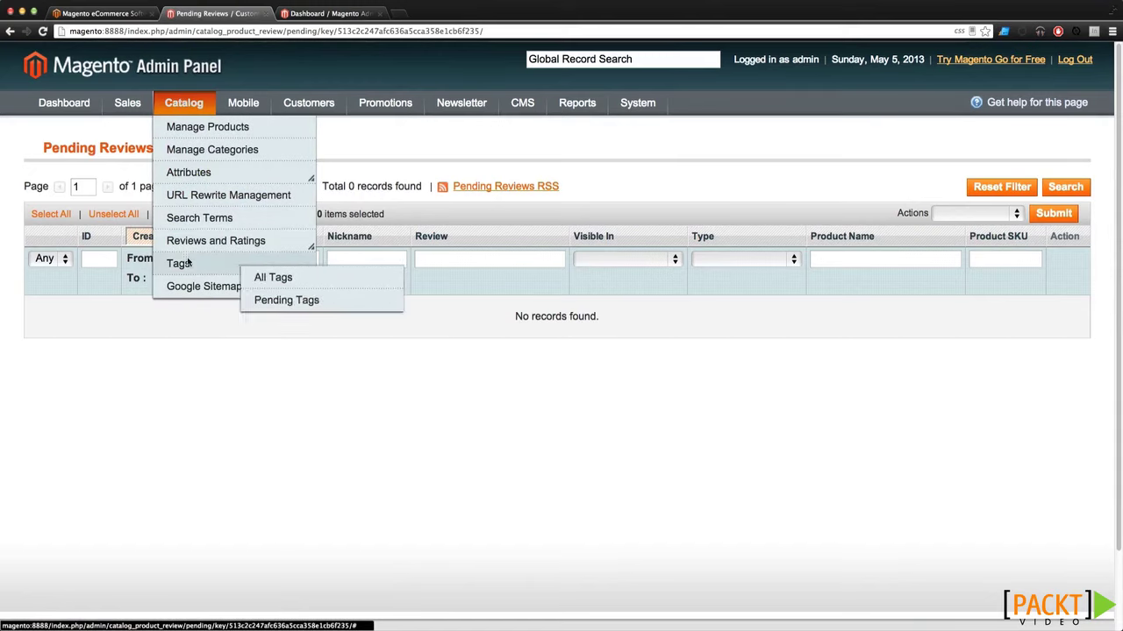
mouse_move(263, 264)
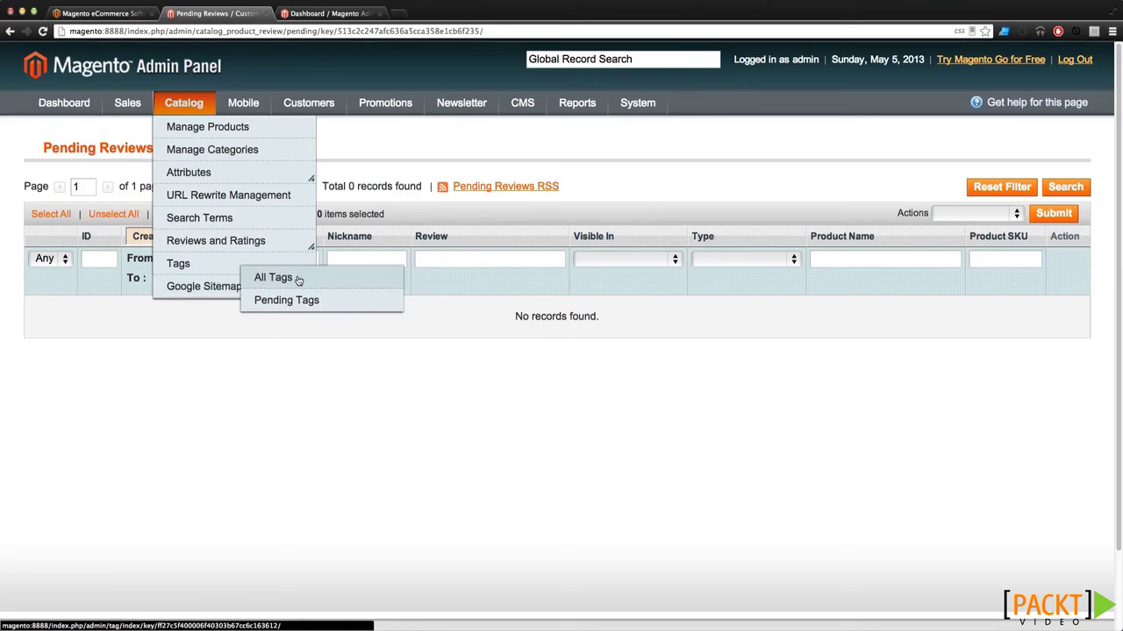
left_click(296, 279)
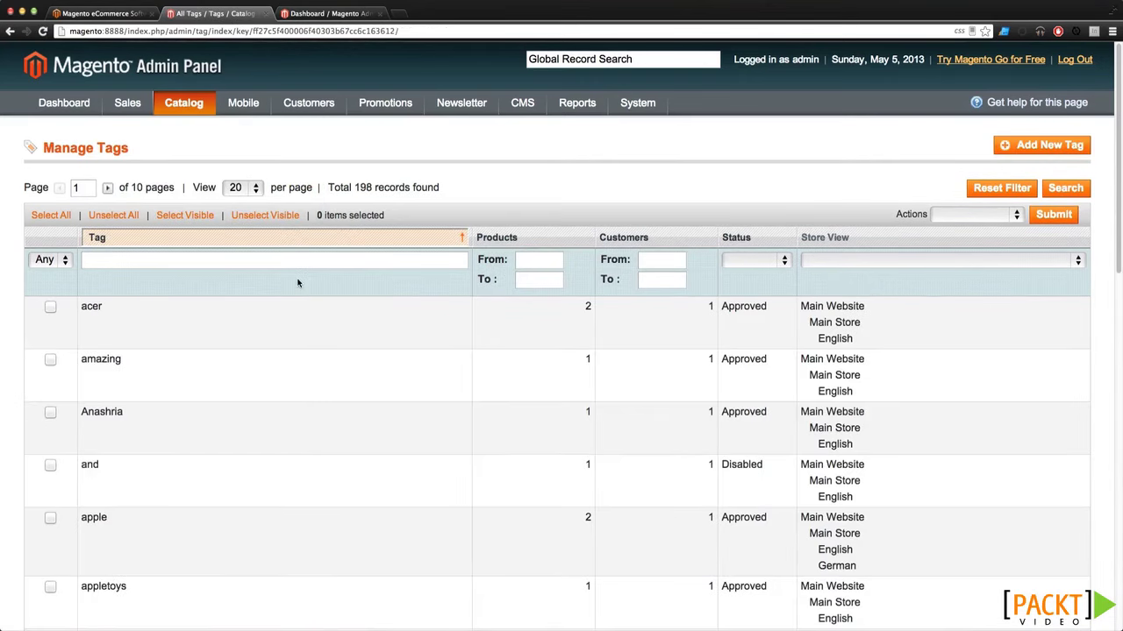
mouse_move(183, 102)
mouse_move(184, 263)
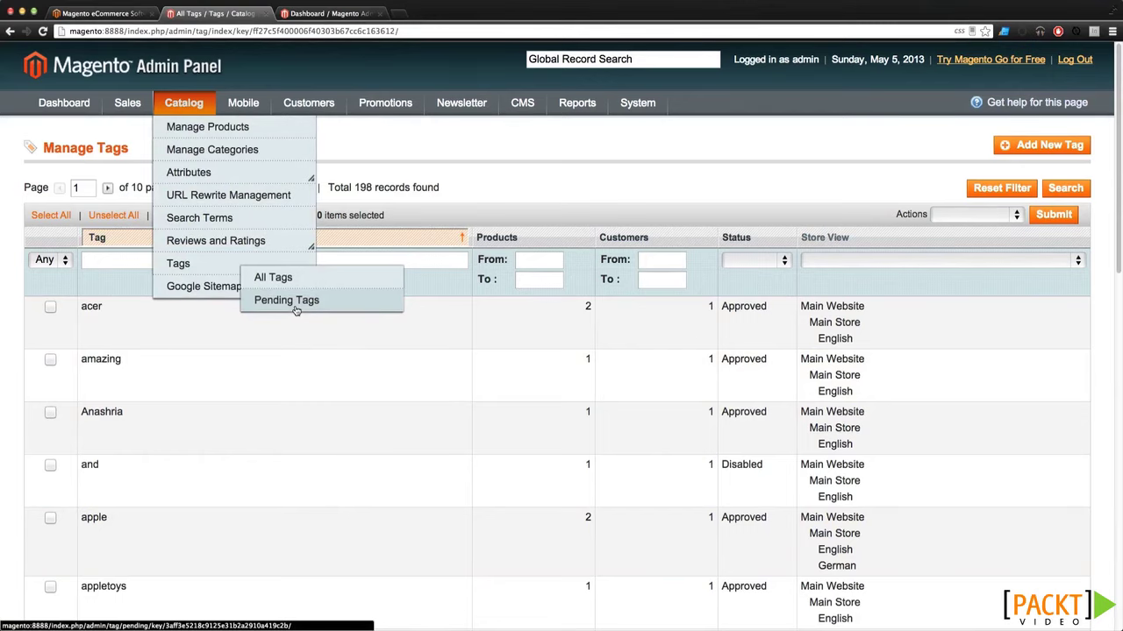
left_click(295, 303)
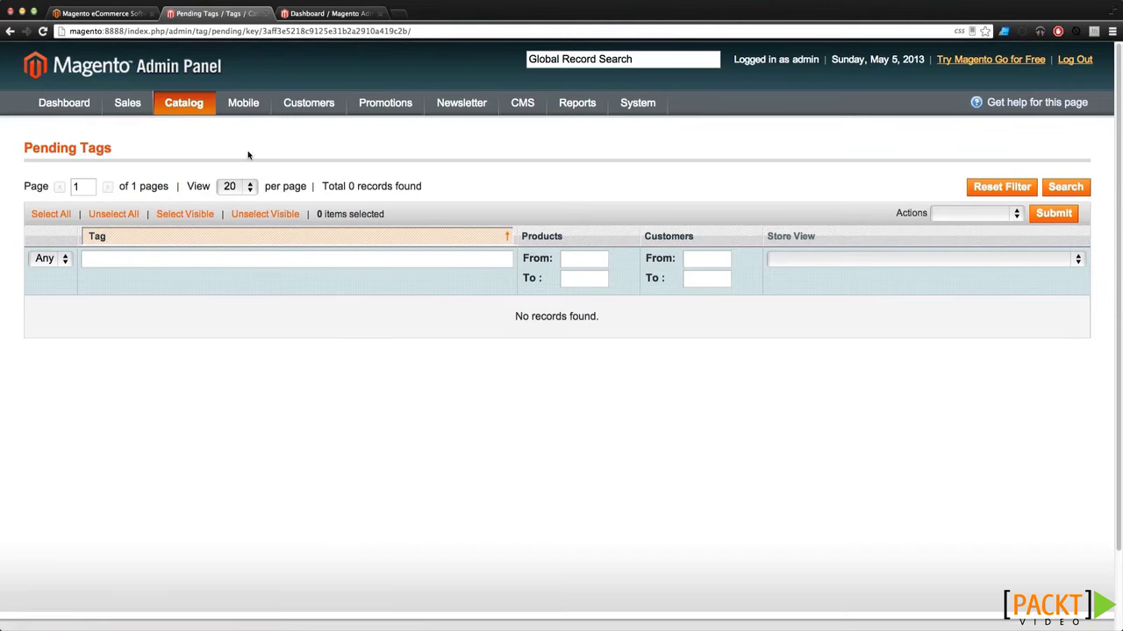
View the catalog's Google Sitemap list.
mouse_move(183, 103)
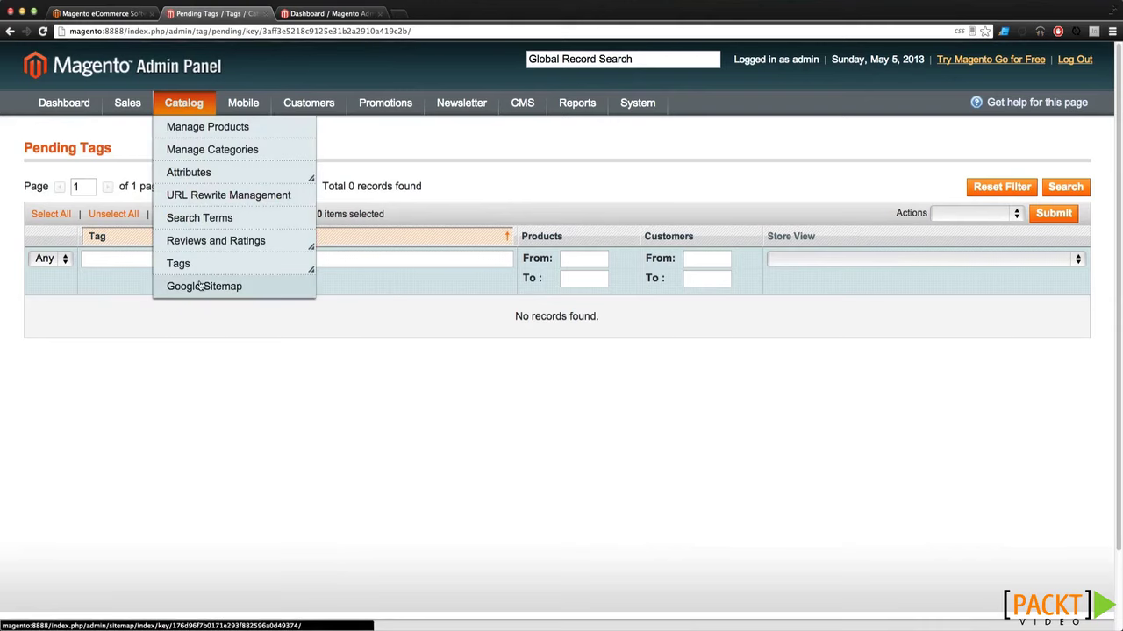
left_click(200, 286)
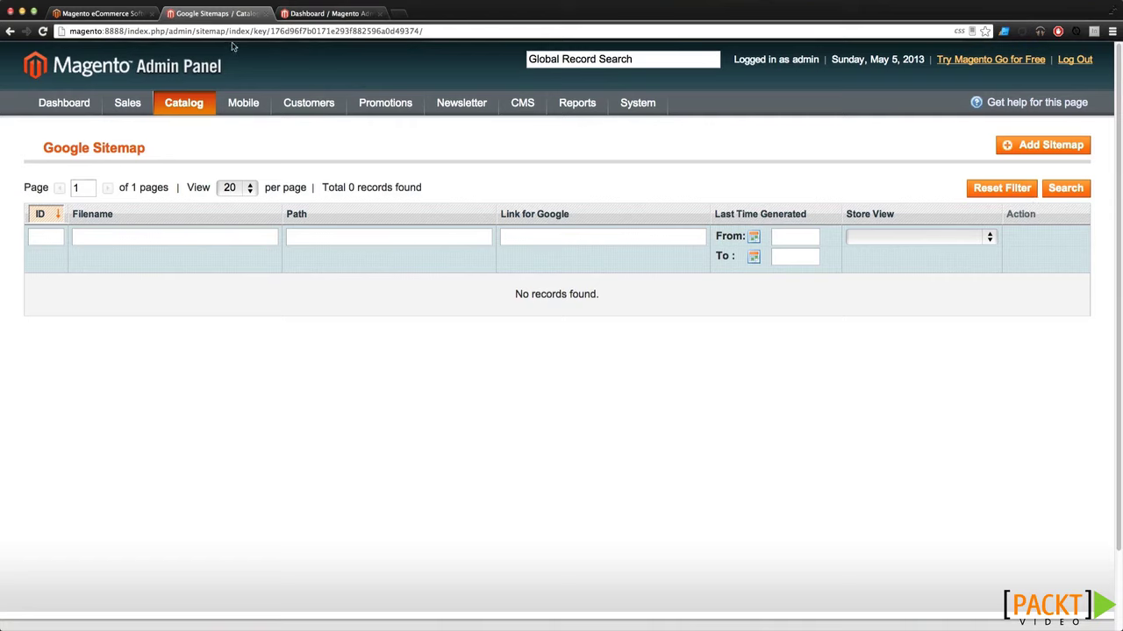
Open the listed customer's record from the Manage Customers list to view the customer information.
mouse_move(317, 104)
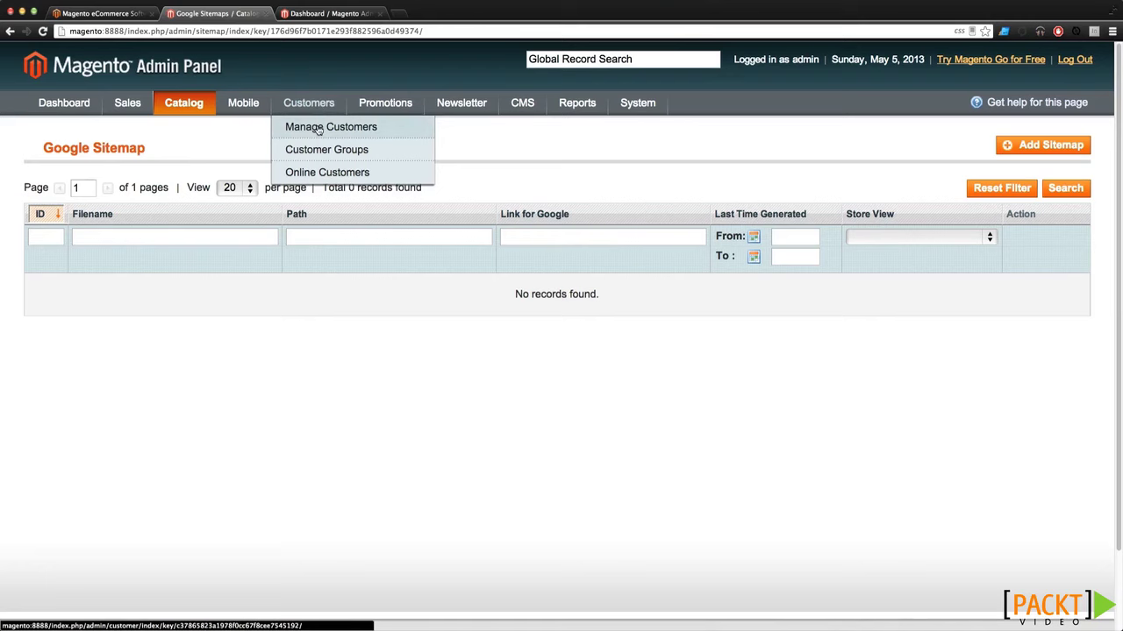
left_click(317, 130)
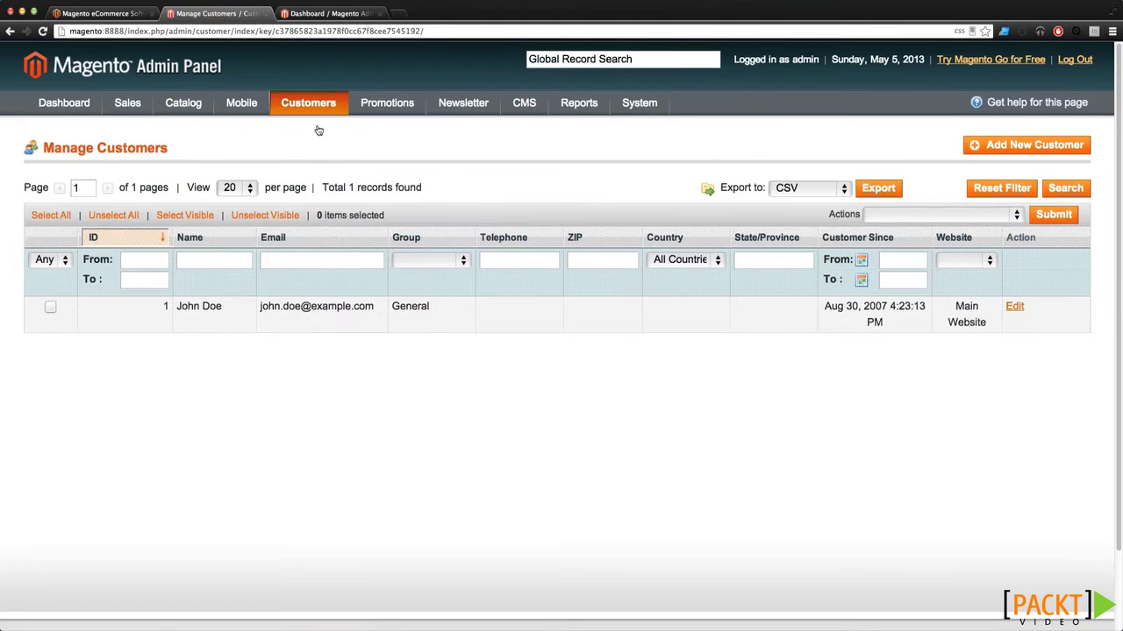
left_click(324, 311)
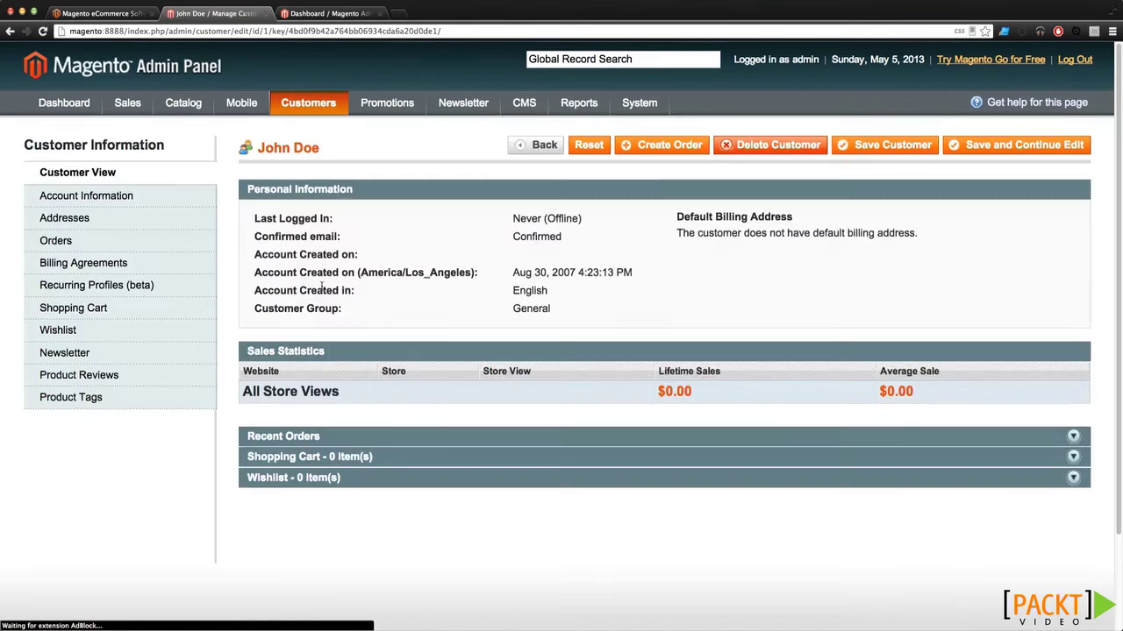
View the Customer Groups list, followed by the Online Customers list.
mouse_move(318, 105)
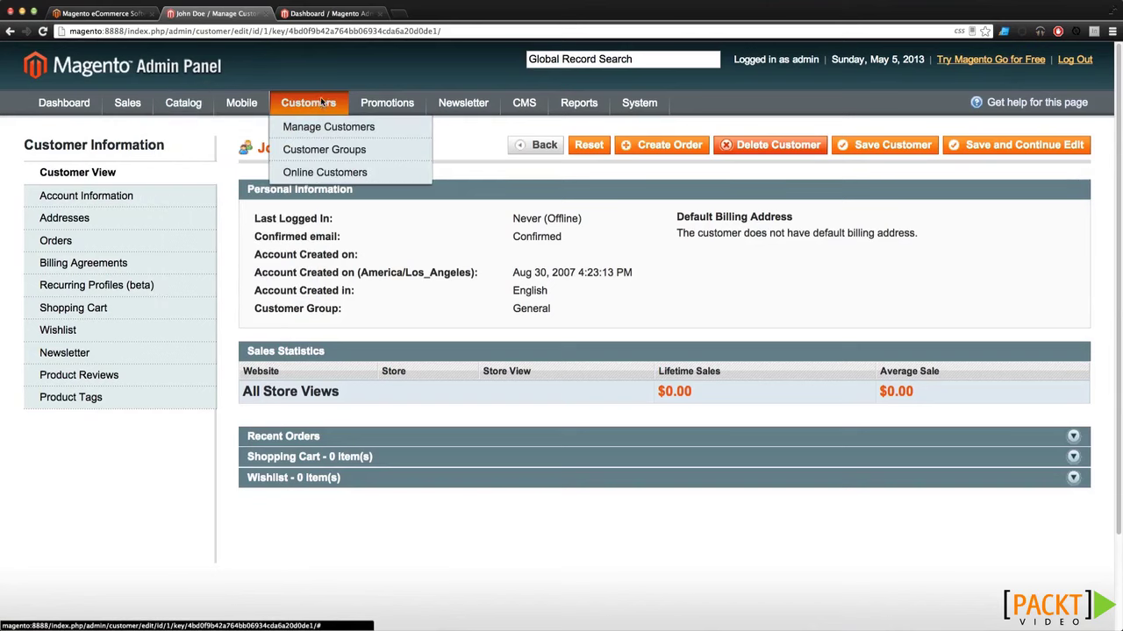
left_click(325, 151)
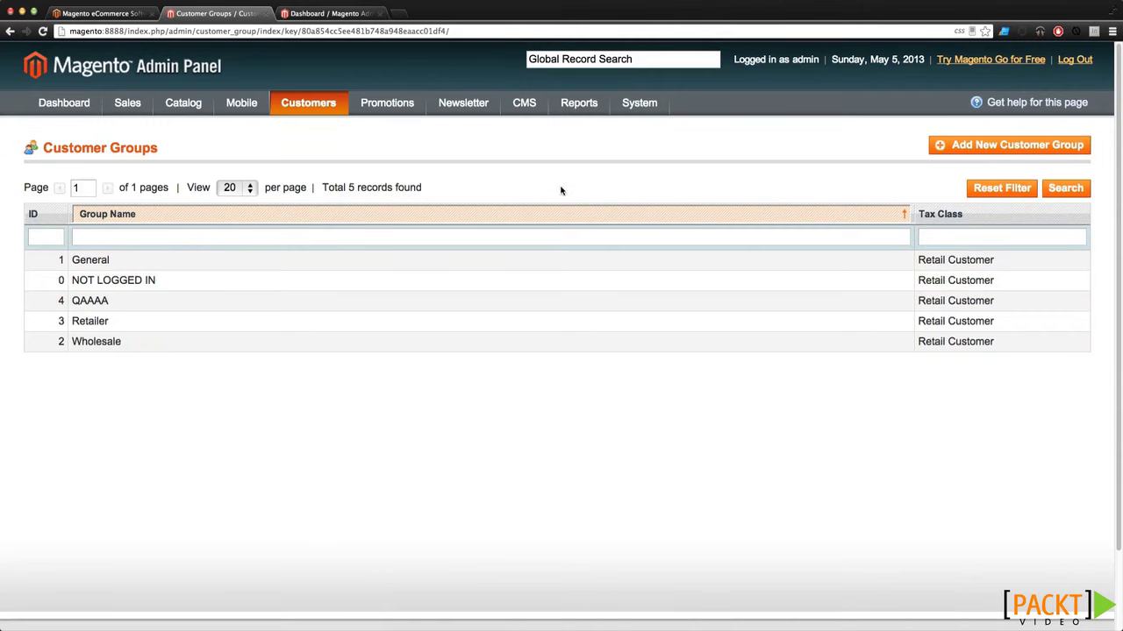
mouse_move(296, 109)
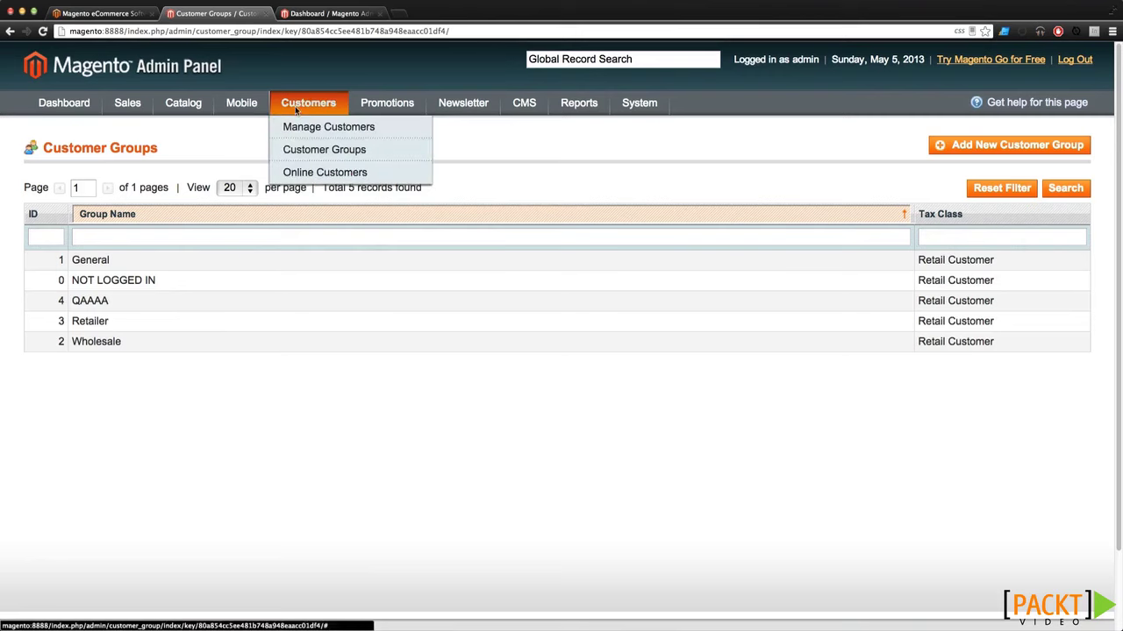
left_click(305, 172)
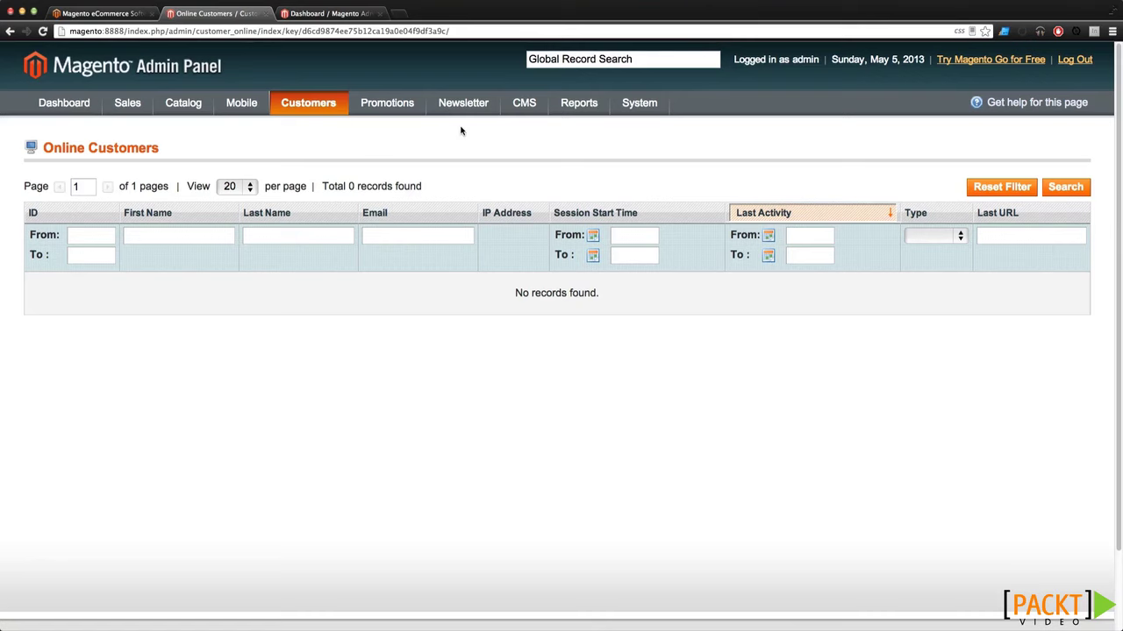
mouse_move(655, 104)
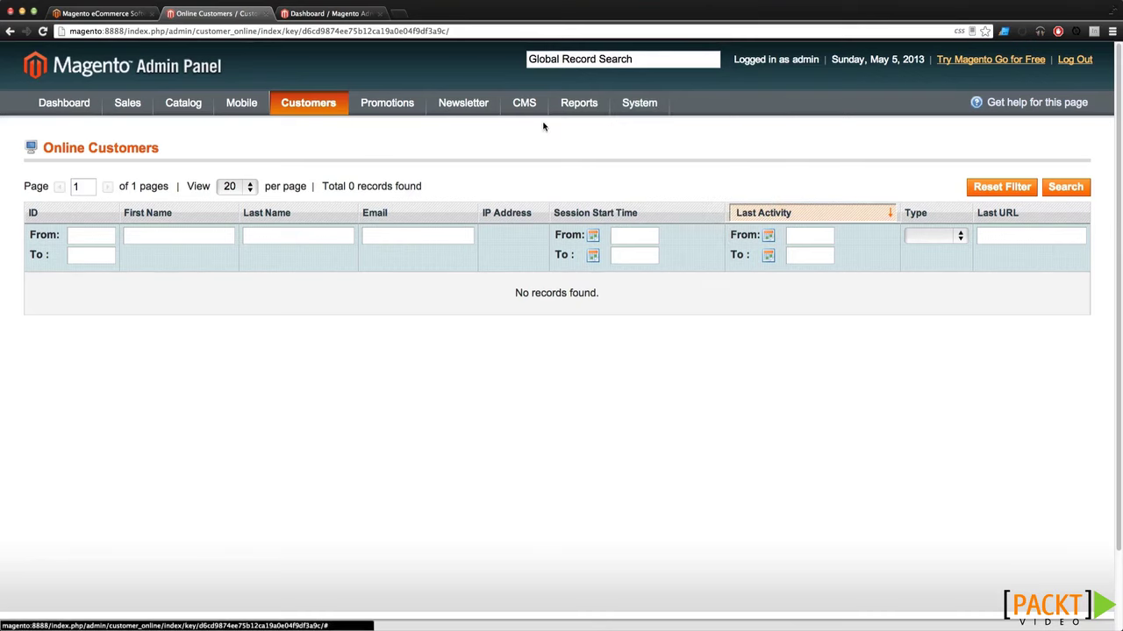